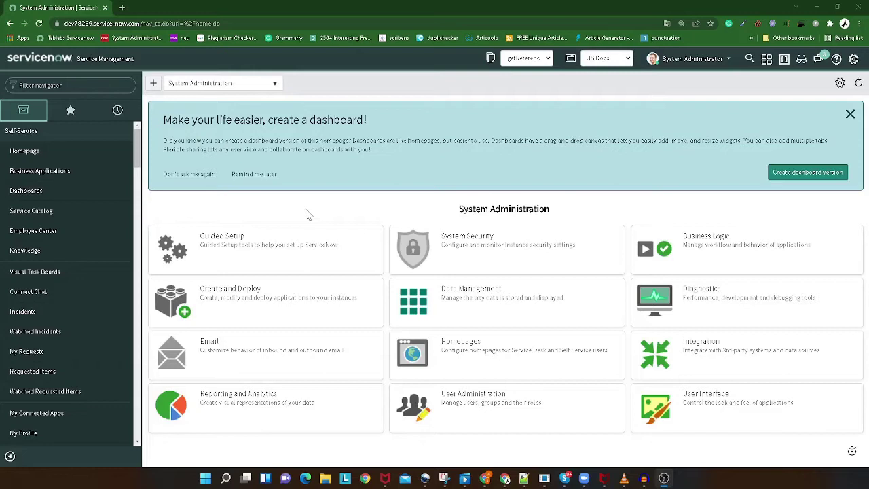
# - Find the Scheduled Jobs module under System Definition and open its list in a new browser tab
pyautogui.click(94, 85)
pyautogui.write('sche')
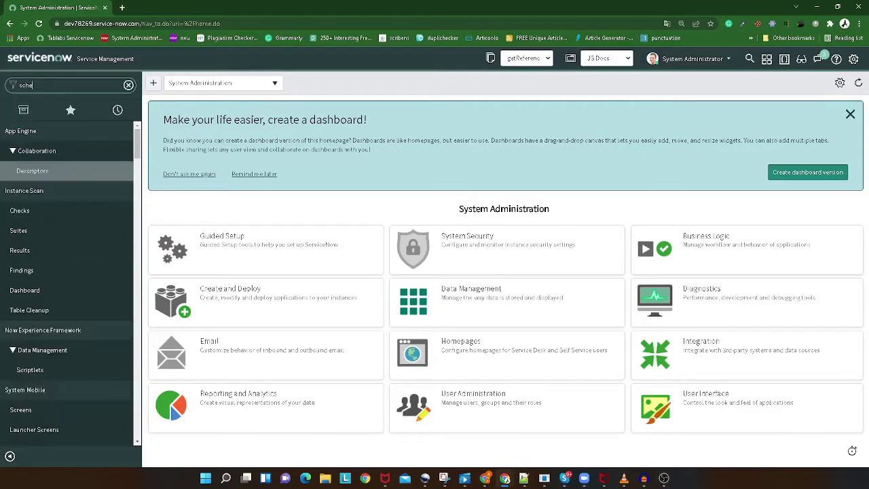
pyautogui.write('duled')
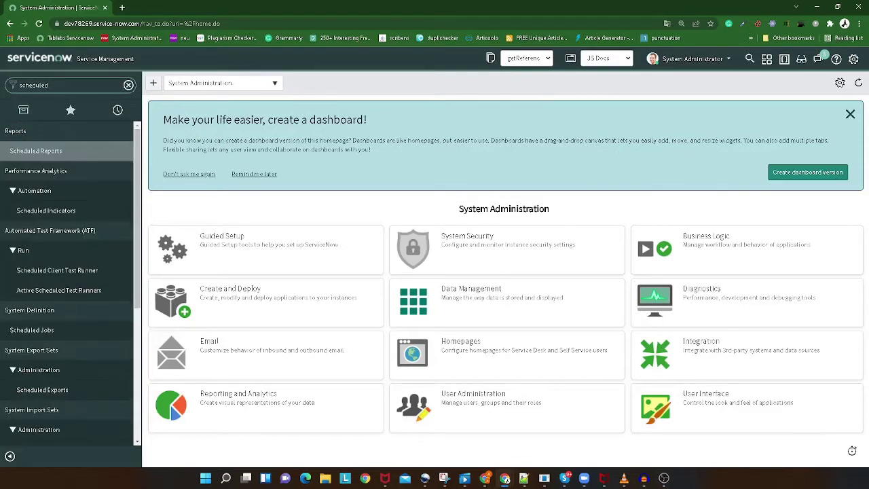
pyautogui.write(' jo')
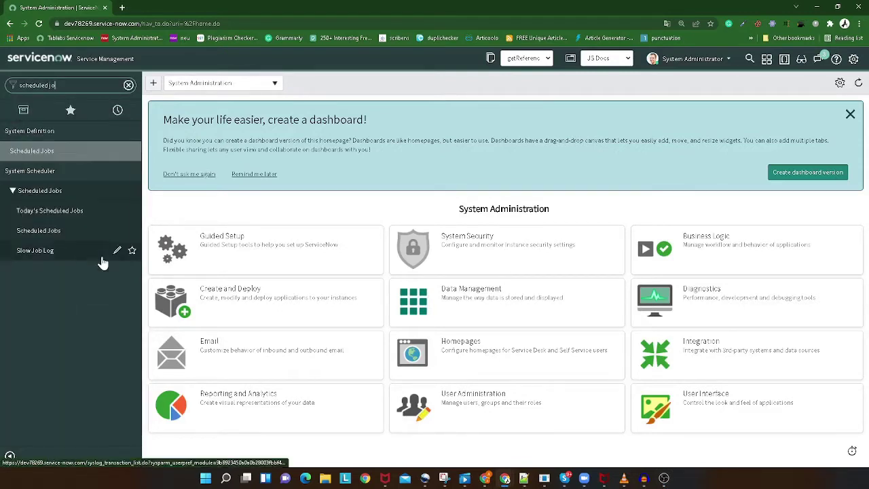
pyautogui.middleClick(34, 152)
pyautogui.click(170, 7)
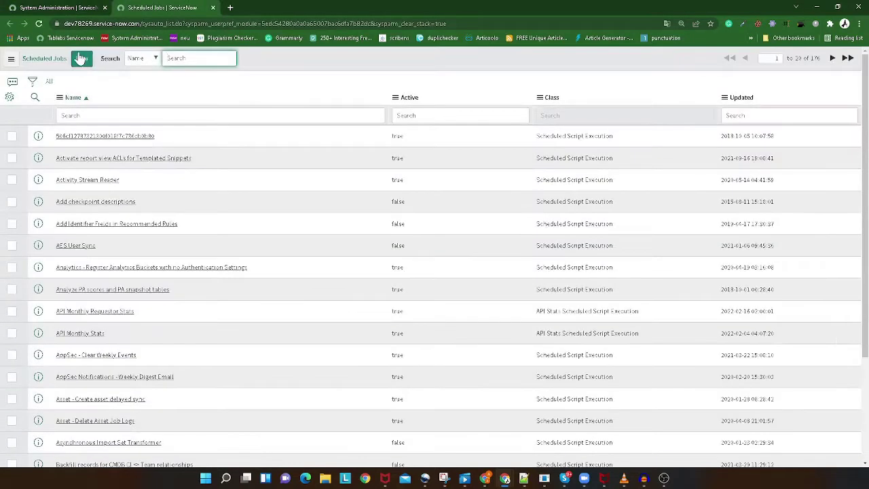
# - Create a new scheduled job that automatically runs a script, and set its daily run hour to 08
pyautogui.click(80, 59)
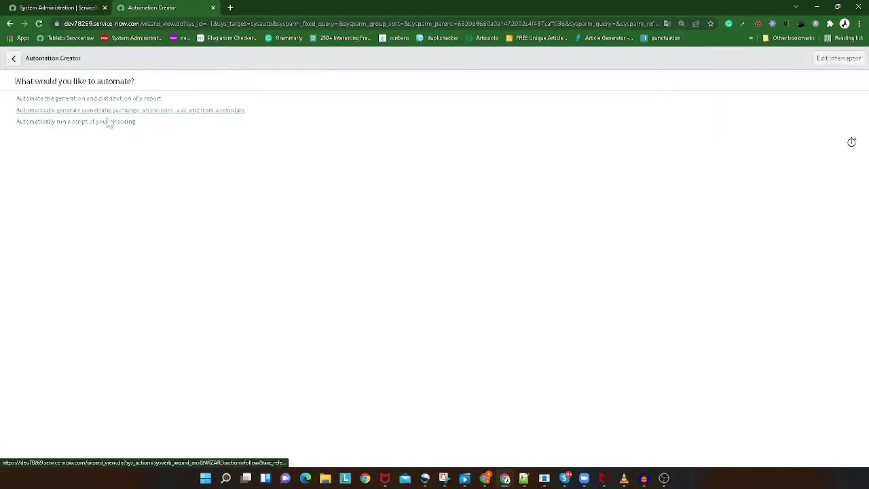
pyautogui.click(29, 126)
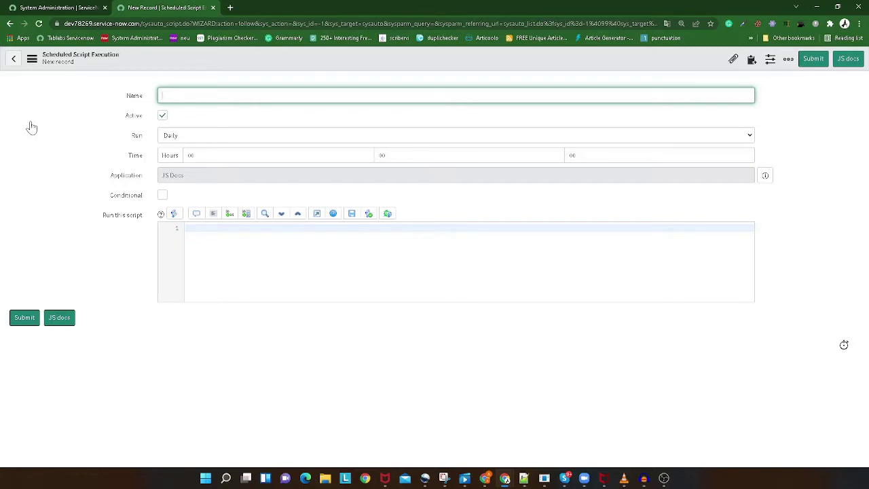
pyautogui.click(296, 156)
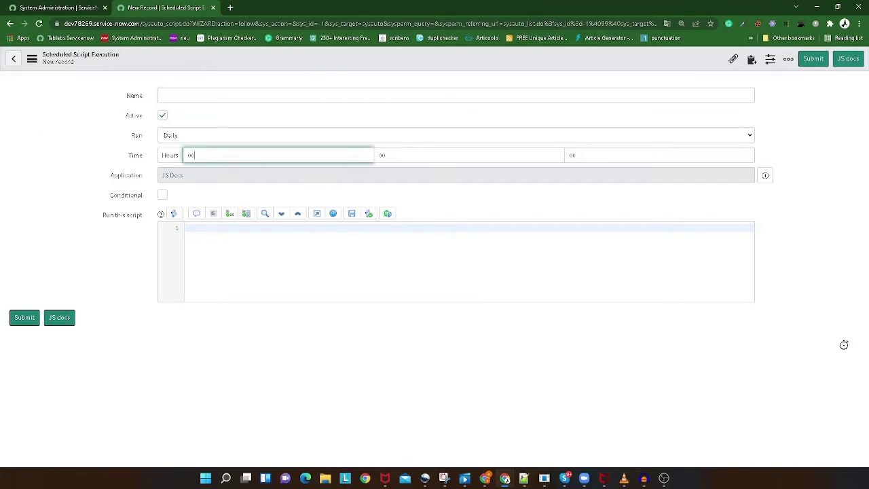
pyautogui.write('0')
pyautogui.write('0')
# - Name the scheduled job "Reminder notification" and expand its script editor to full screen
pyautogui.click(162, 95)
pyautogui.write('REminder')
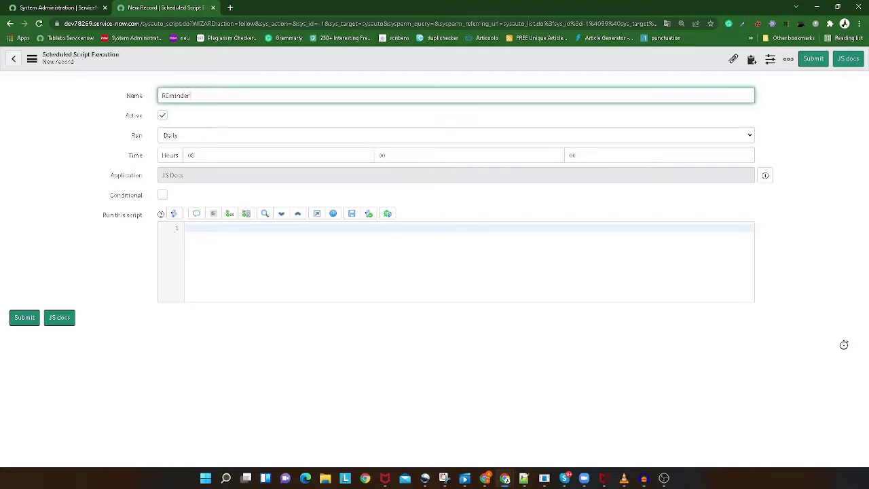
pyautogui.write(' notification')
pyautogui.click(165, 95)
pyautogui.press('BackSpace')
pyautogui.write('e')
pyautogui.doubleClick(190, 155)
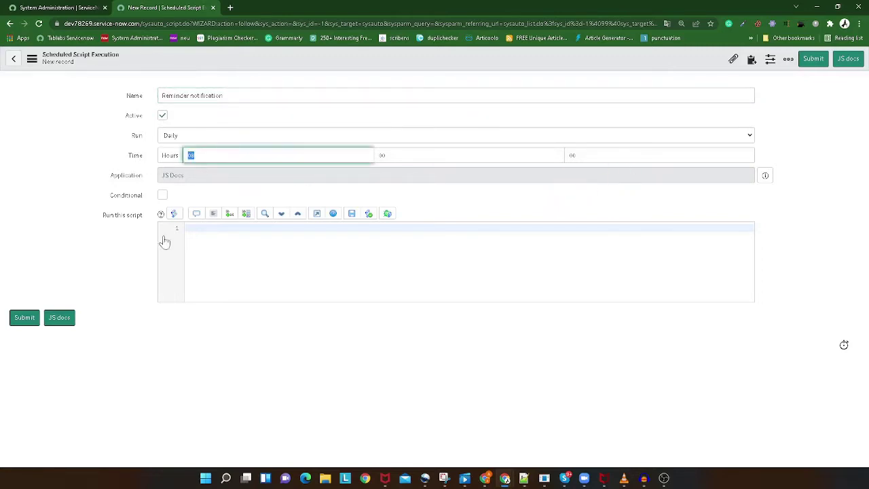
pyautogui.click(315, 215)
# - Open the sysapproval_approver table's list of approvals in a new tab from the home page's navigator
pyautogui.click(46, 7)
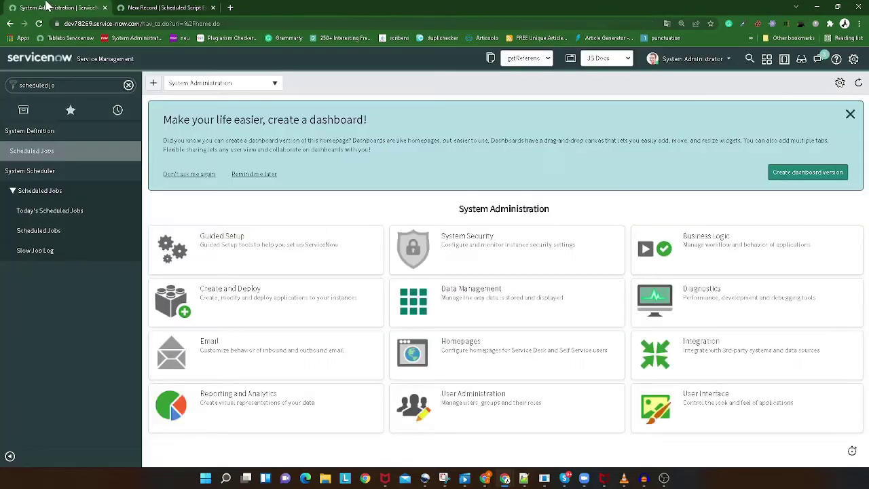
pyautogui.click(61, 84)
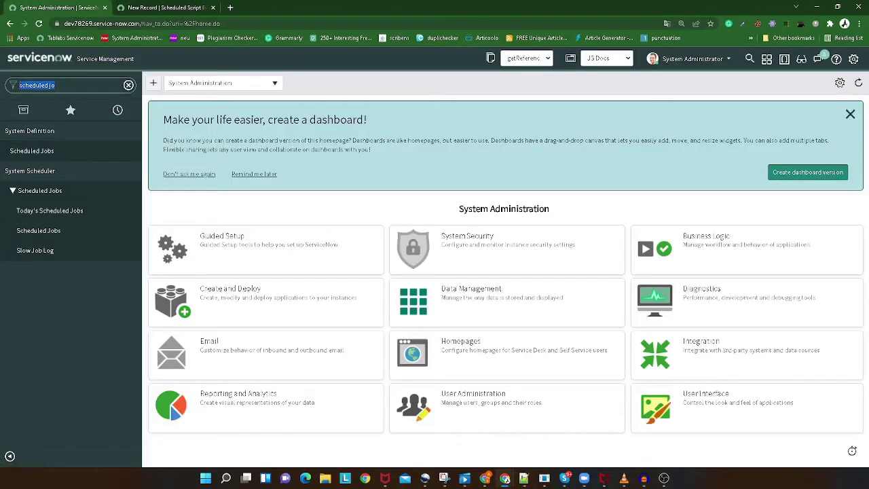
pyautogui.write('sys')
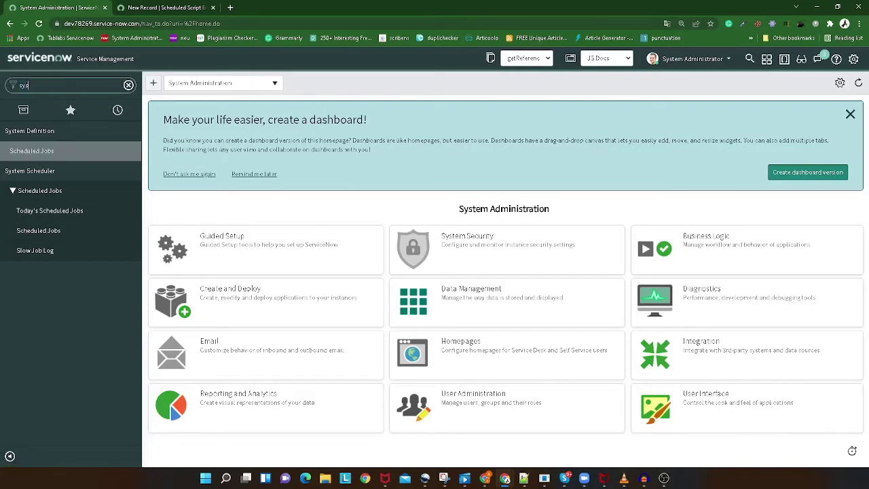
pyautogui.write('appr')
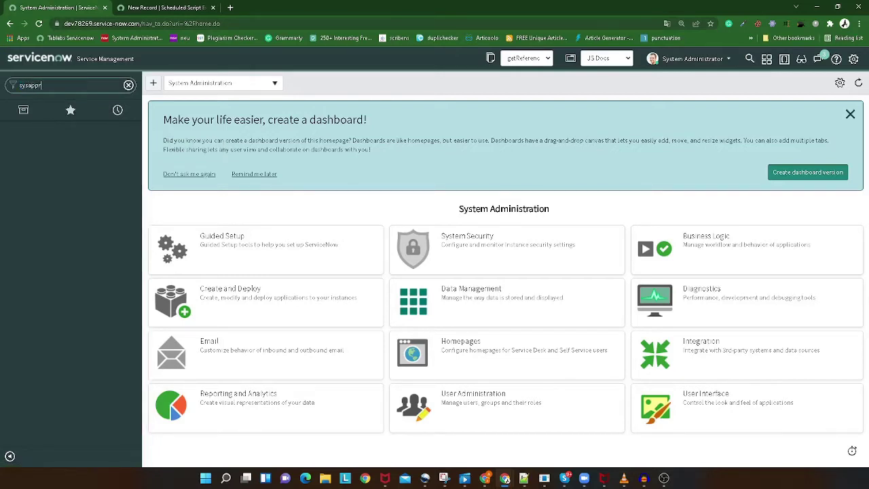
pyautogui.write('oval_approver.LIST')
pyautogui.press('Return')
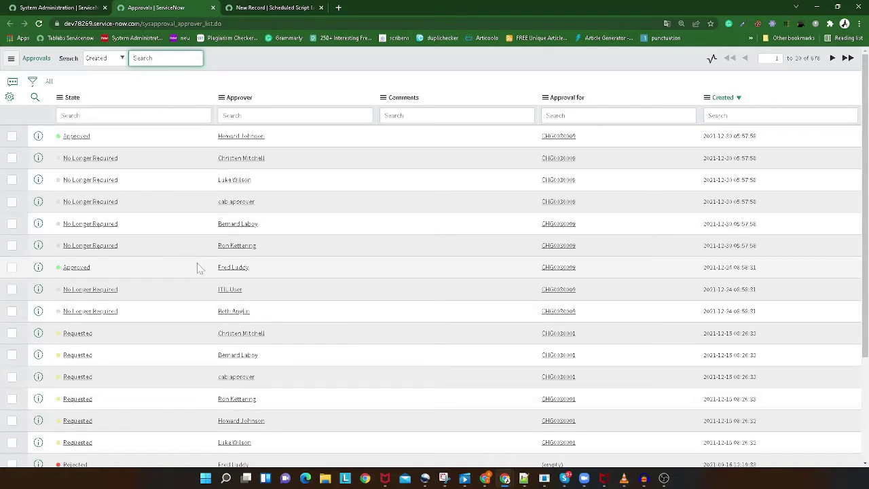
# - Filter the approvals list to records whose State is Requested
pyautogui.rightClick(117, 341)
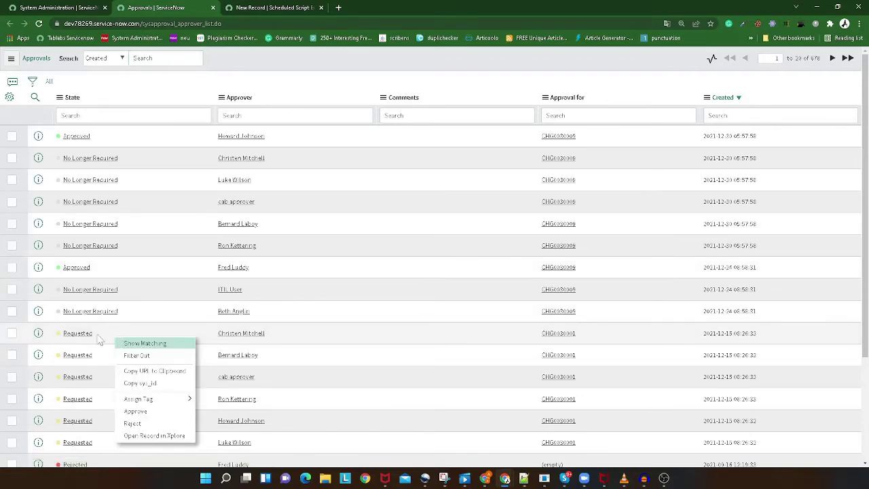
pyautogui.click(150, 344)
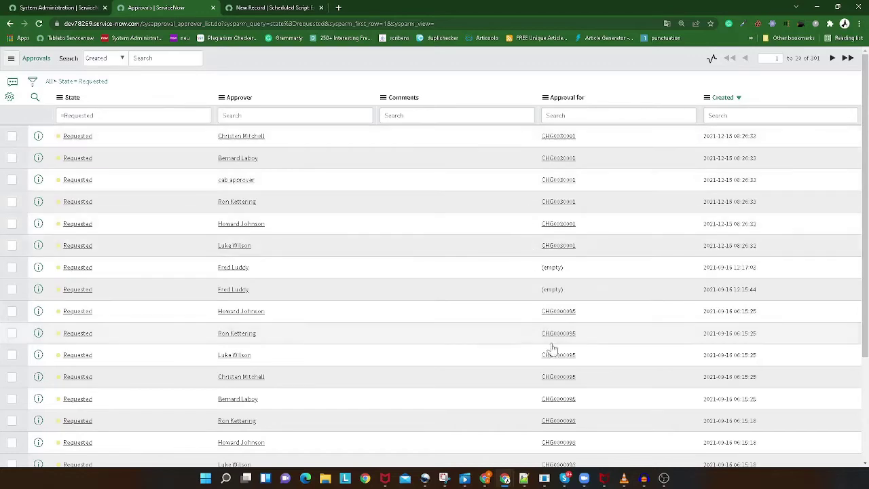
pyautogui.scroll(-3, 552, 349)
pyautogui.scroll(3, 551, 349)
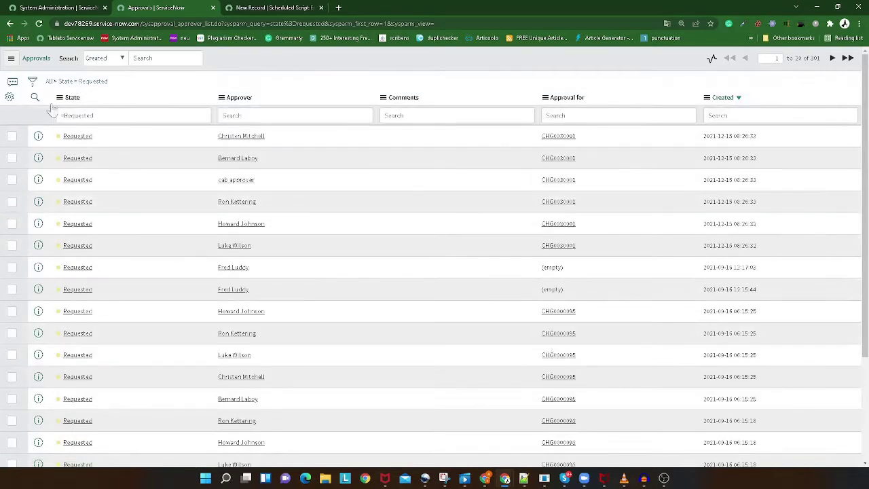
# - Copy the approvals filter's query and return to the scheduled job's script
pyautogui.rightClick(97, 81)
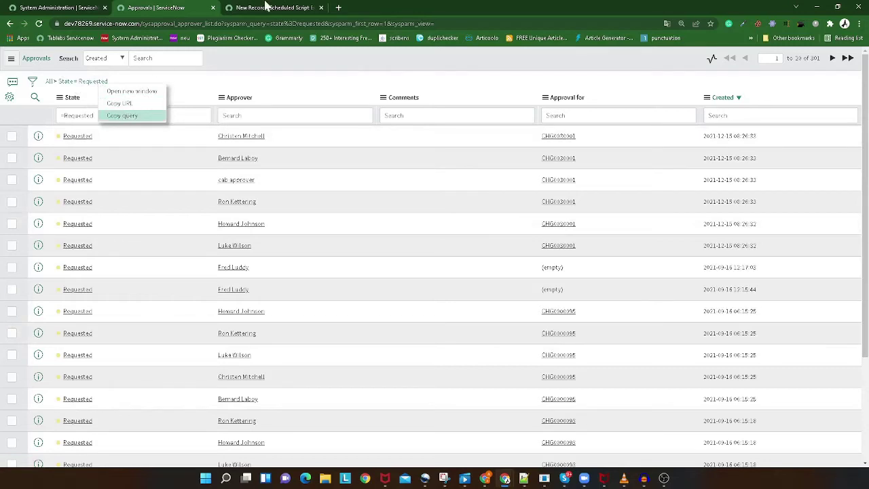
pyautogui.click(597, 177)
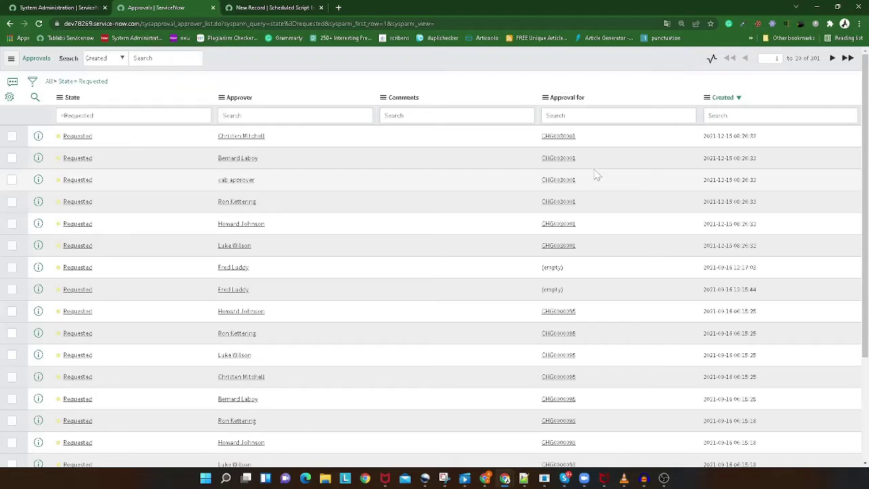
pyautogui.click(279, 7)
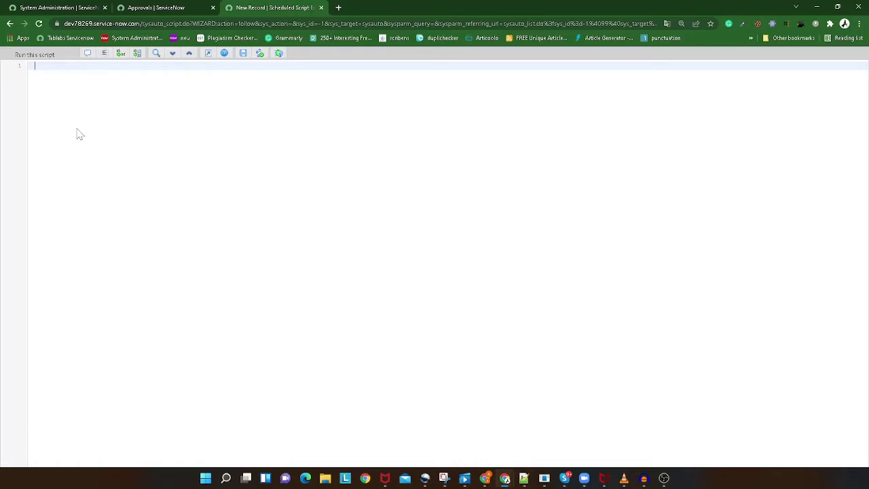
# - Write the first script line, declaring gr as a new GlideRecord on 'sysapproval_approver'
pyautogui.write('var gr = r')
pyautogui.write('ew gl')
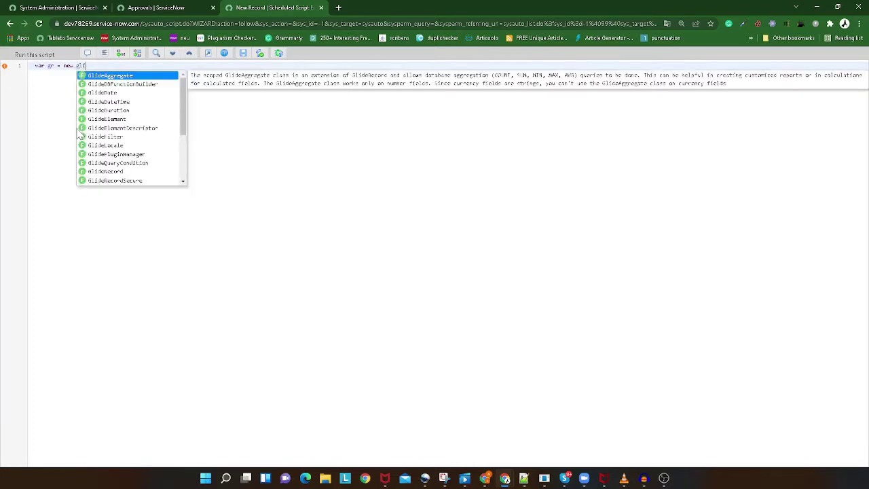
pyautogui.write('idere')
pyautogui.press('Return')
pyautogui.write('(')
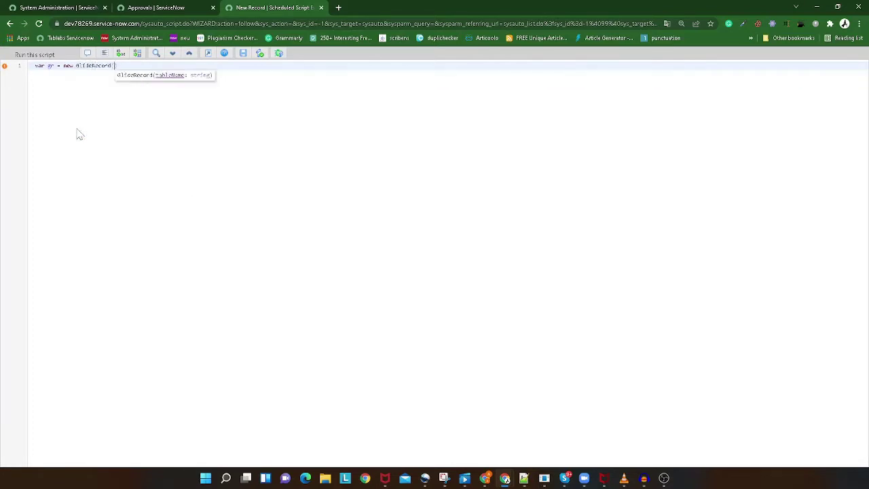
pyautogui.write("'sys")
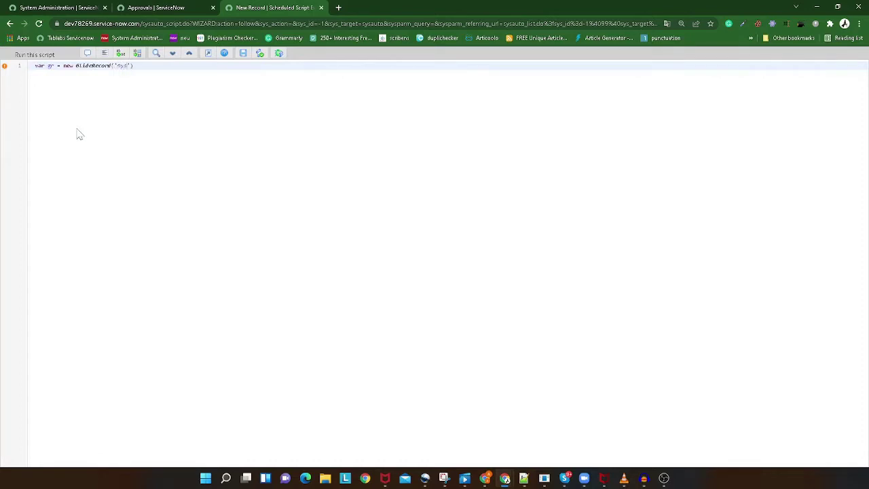
pyautogui.write('_appro')
pyautogui.press('BackSpace')
pyautogui.press('BackSpace')
pyautogui.press('BackSpace')
pyautogui.press('BackSpace')
pyautogui.press('BackSpace')
pyautogui.press('BackSpace')
pyautogui.write("approval_approver');")
pyautogui.press('Return')
# - Add a gr.addEncodedQuery call to the script with the query 'state=requested'
pyautogui.write('gr')
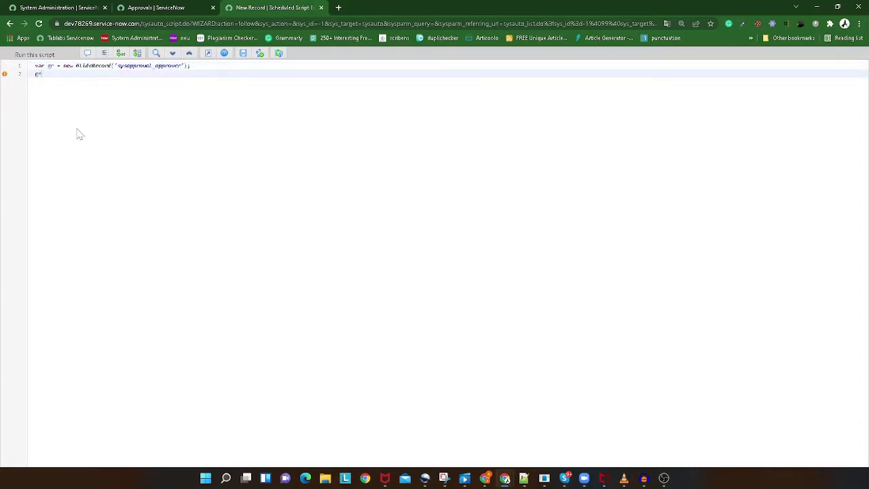
pyautogui.write('.addEn')
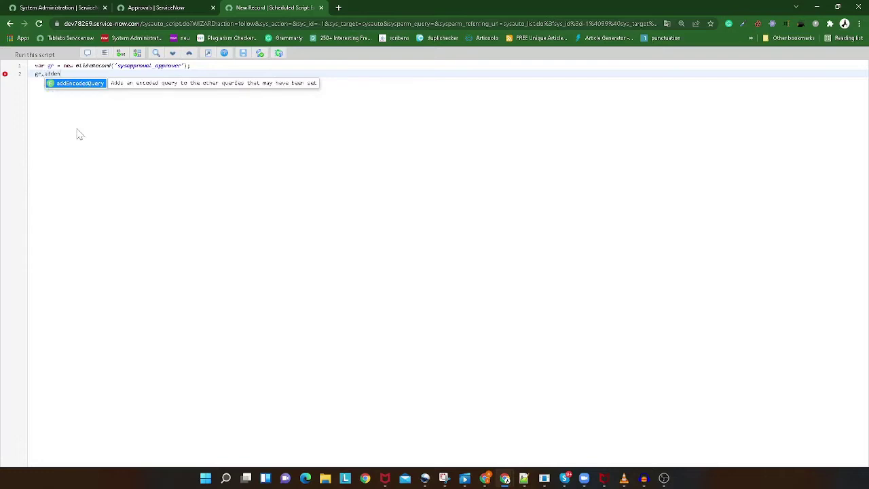
pyautogui.press('Return')
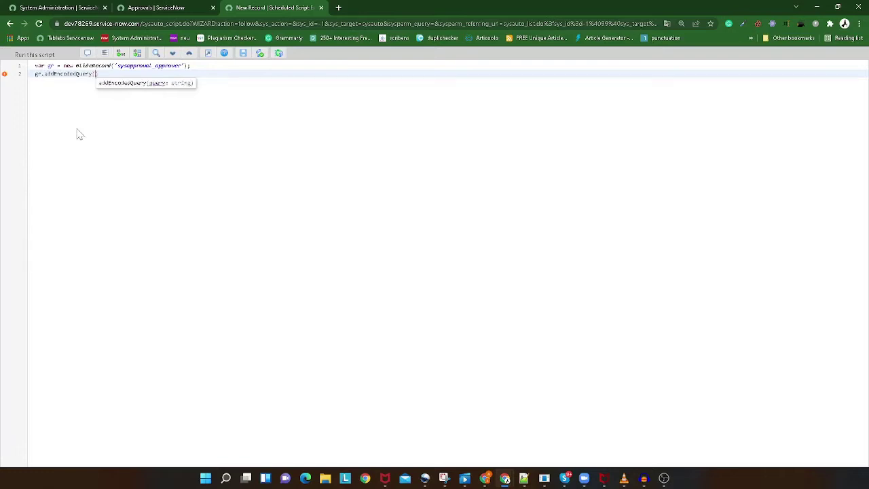
pyautogui.write("'")
pyautogui.write('state=requested')
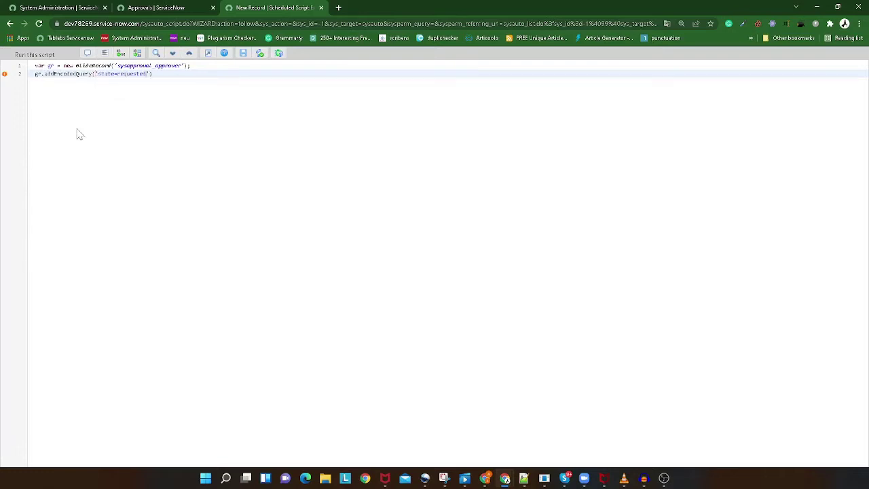
pyautogui.write(';')
pyautogui.press('Return')
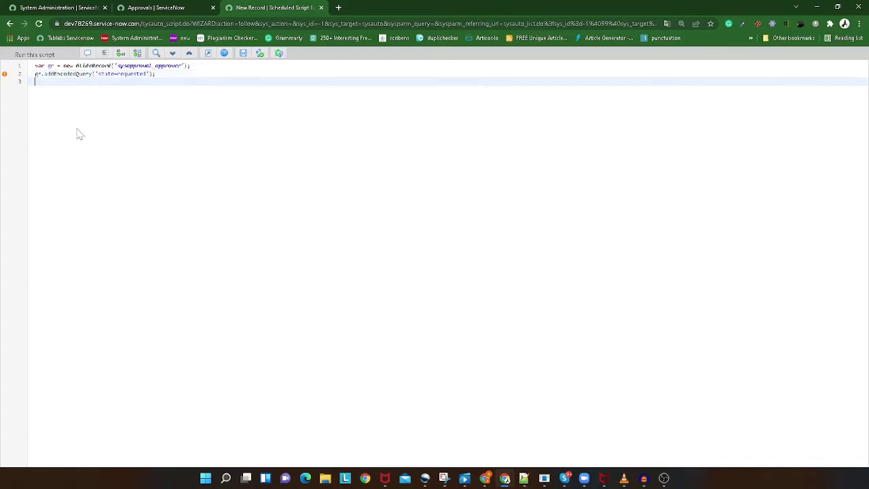
# - Add gr.query() and a while(gr.next()) loop to go through the matching approval records
pyautogui.write('gr.q')
pyautogui.press('Return')
pyautogui.write(';')
pyautogui.press('Return')
pyautogui.write('wh')
pyautogui.write('ile(')
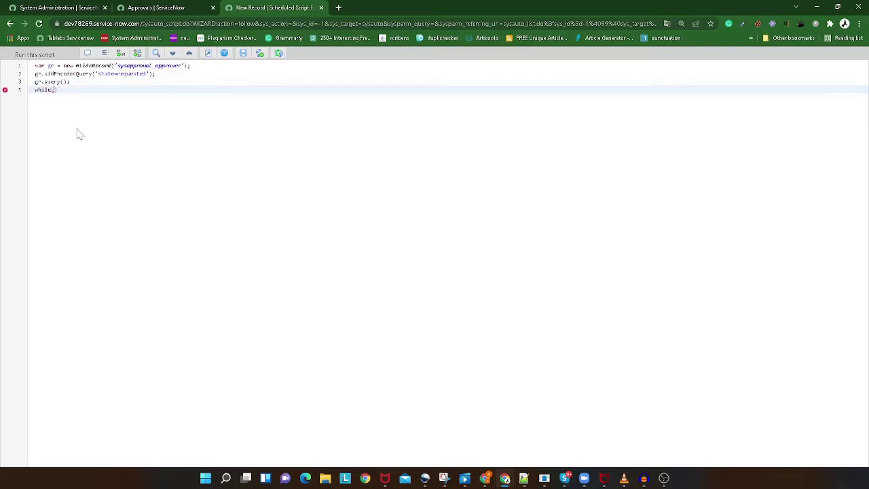
pyautogui.write('gr.n')
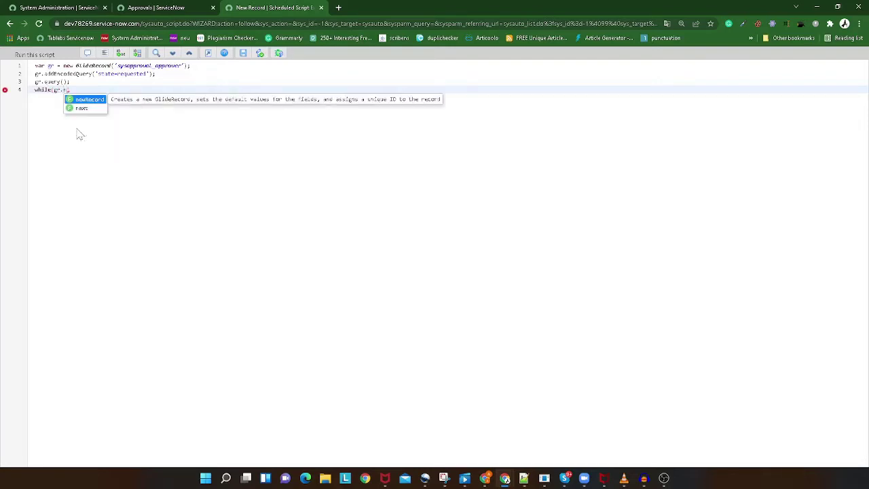
pyautogui.press('Down')
pyautogui.press('Return')
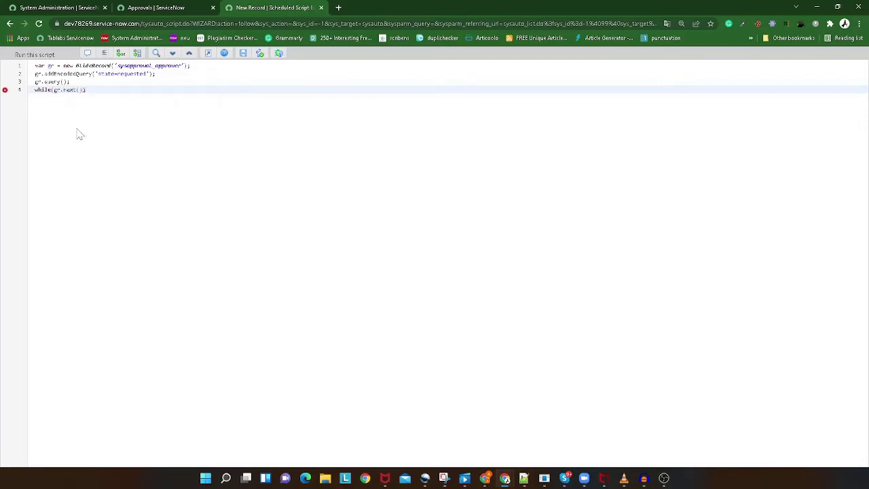
pyautogui.write(') {')
pyautogui.press('Return')
# - Start a gs.eventQueue() call inside the while loop
pyautogui.write('gr.eve')
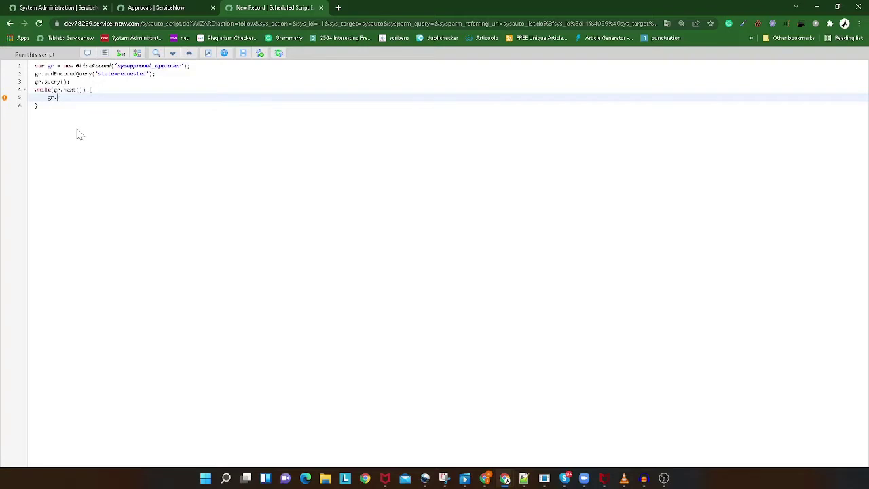
pyautogui.write('.e')
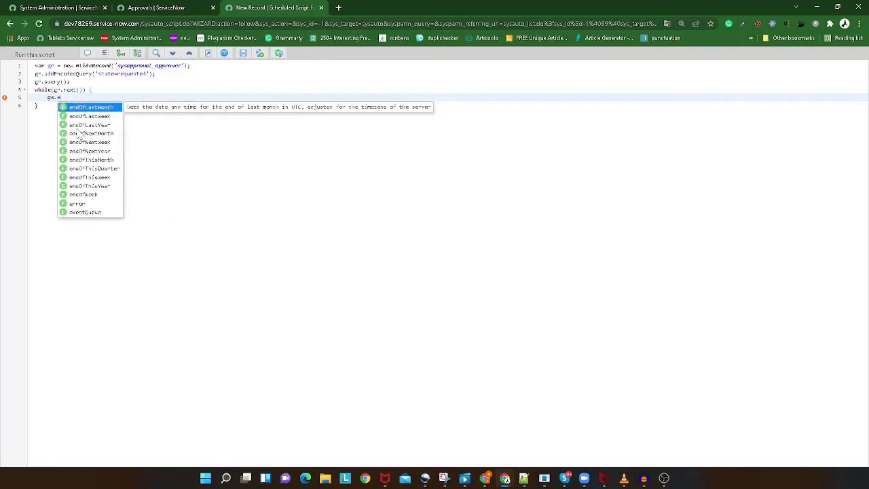
pyautogui.write('ven')
pyautogui.press('Return')
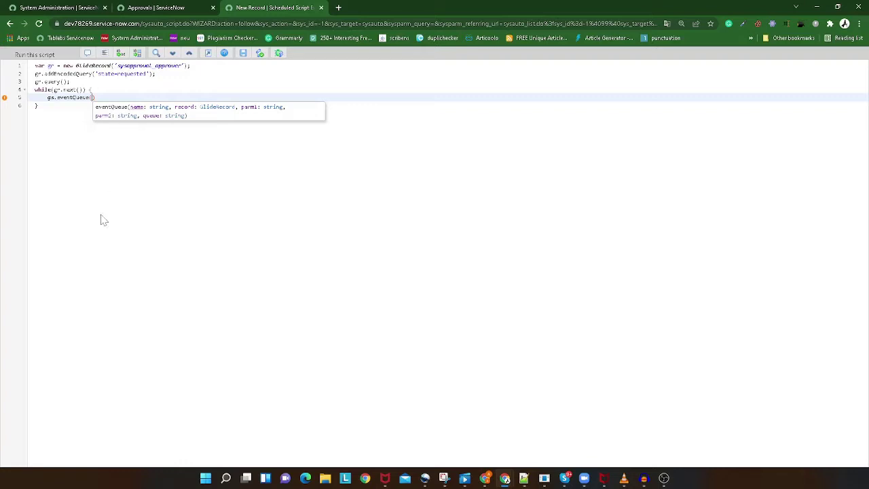
# - Return to the System Administration homepage and change the application scope to Global
pyautogui.click(19, 7)
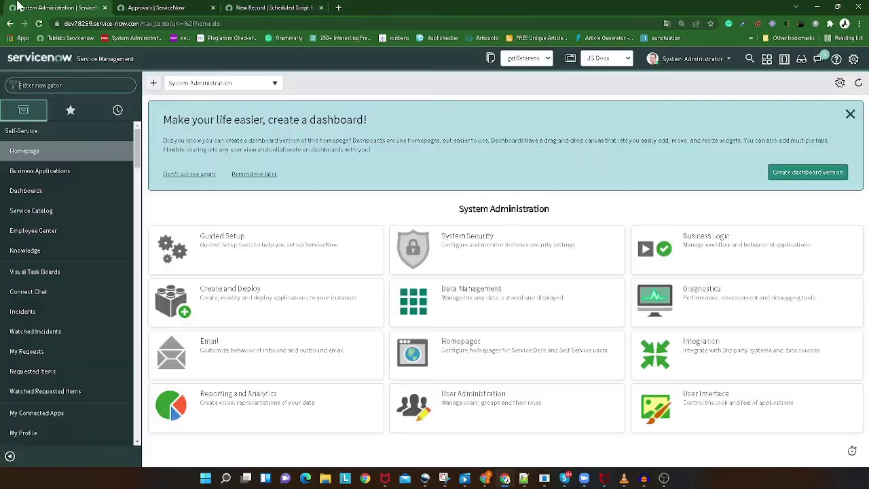
pyautogui.click(151, 8)
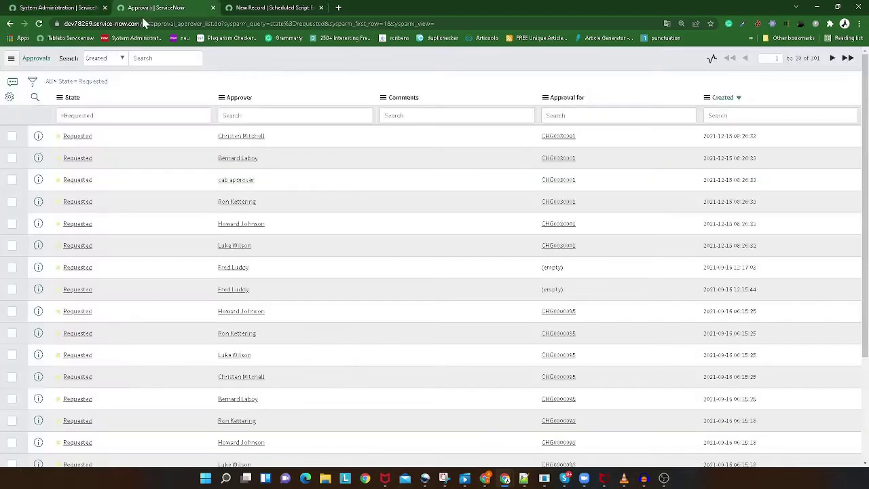
pyautogui.click(74, 7)
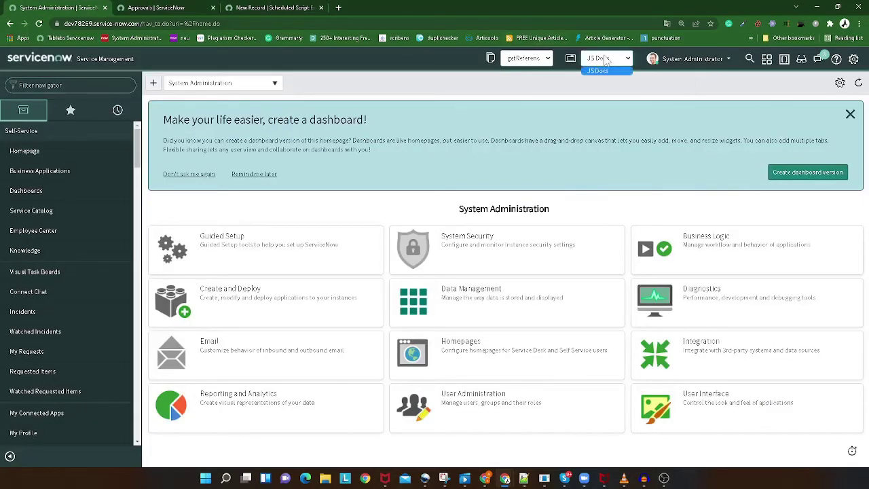
pyautogui.click(604, 61)
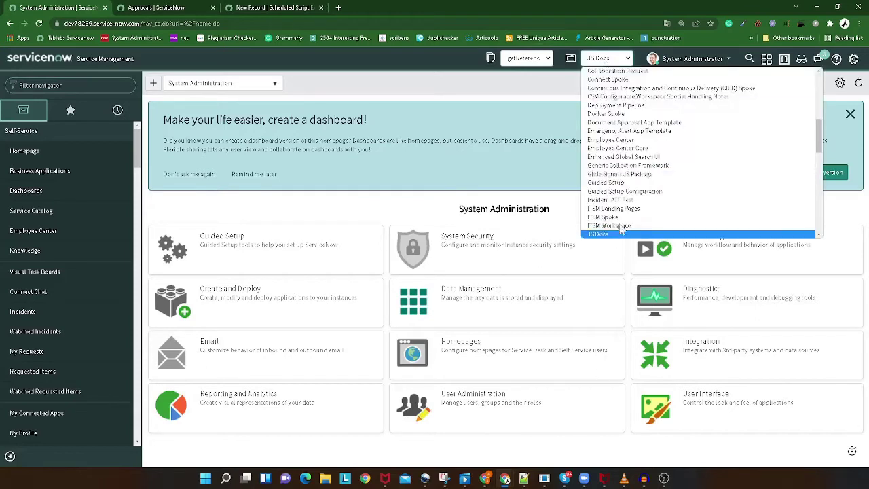
pyautogui.scroll(5, 621, 170)
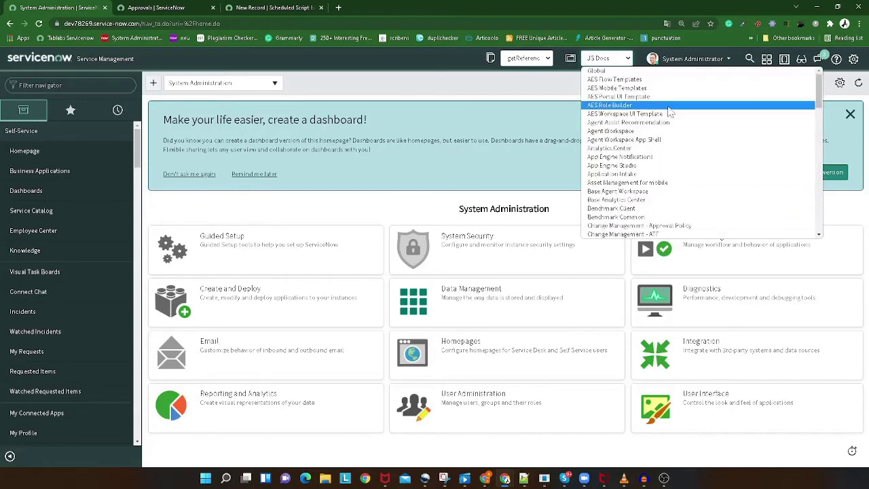
pyautogui.click(625, 80)
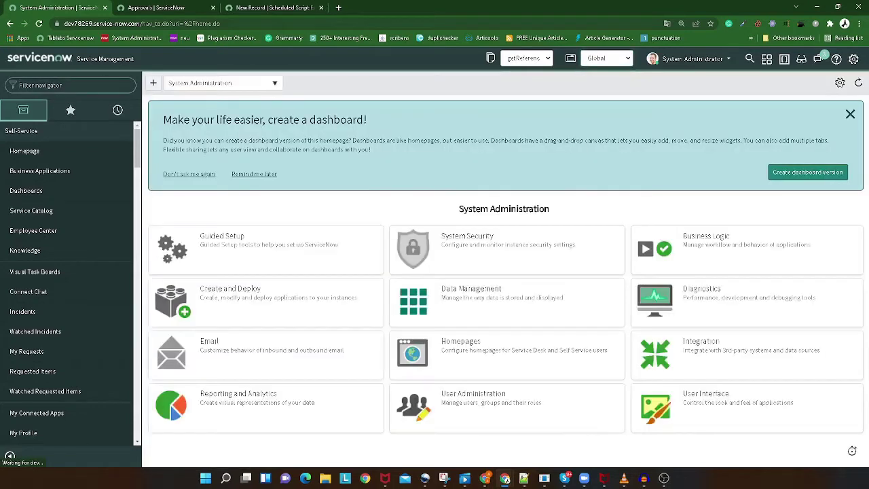
# - Find Flow Designer in the navigator by filtering for "flow des" and open it
pyautogui.write('flow')
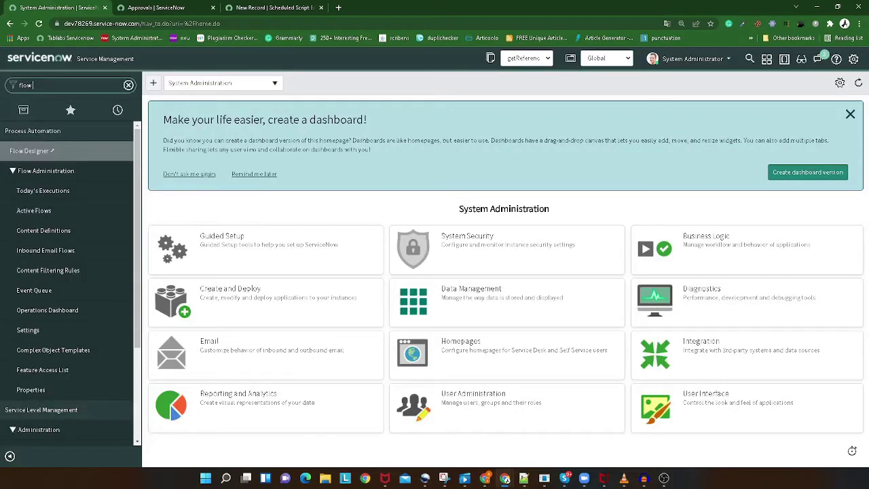
pyautogui.write(' des')
pyautogui.click(47, 153)
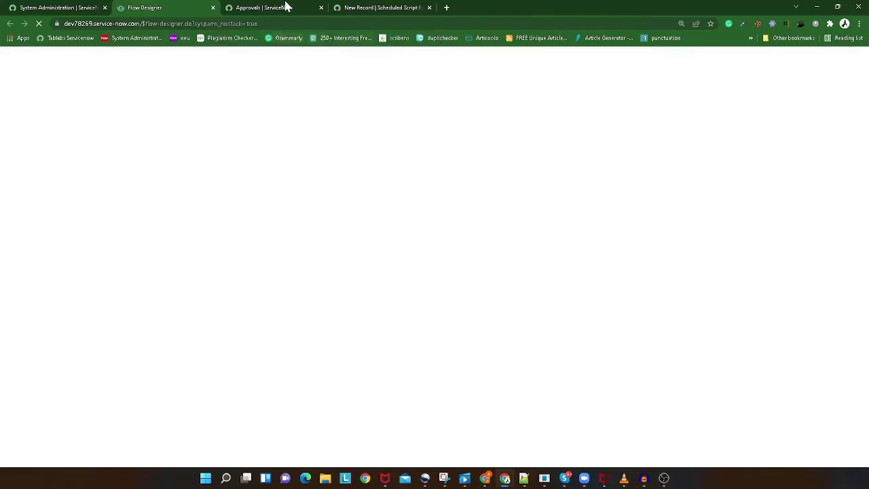
pyautogui.click(354, 7)
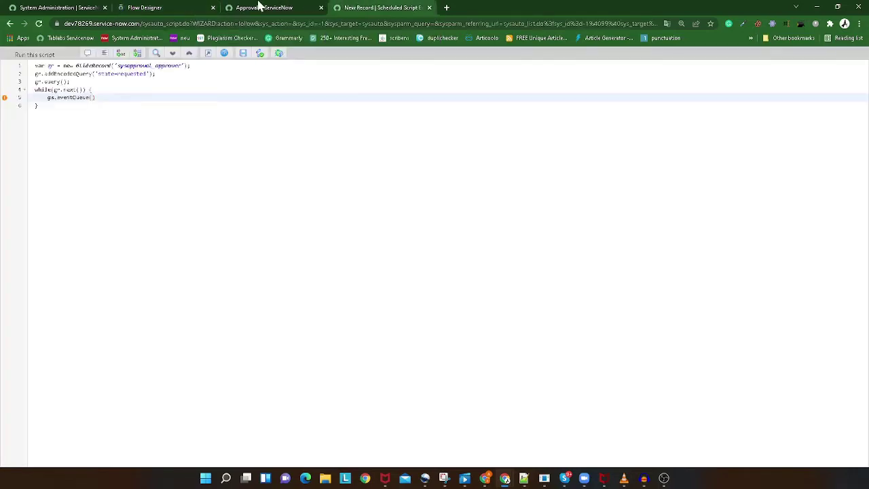
pyautogui.click(190, 7)
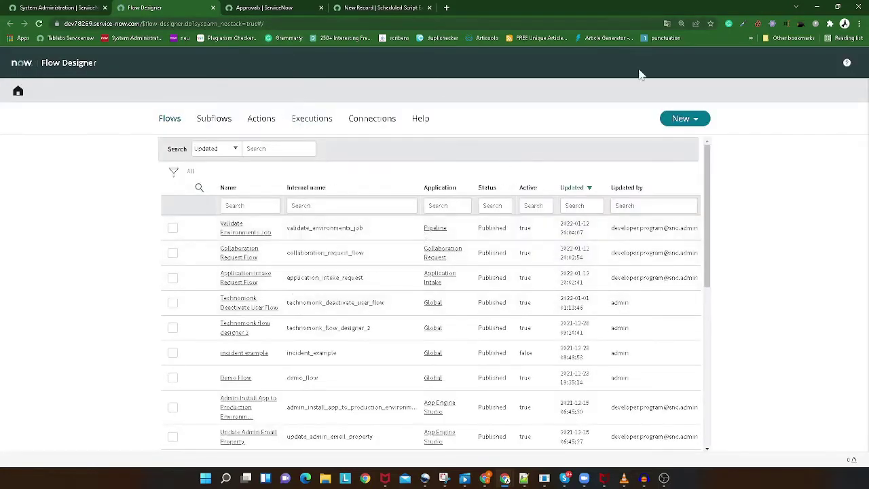
# - Start a new flow named "Reminder Notifications" with the description "send reminder notification to the approvers"
pyautogui.click(685, 120)
pyautogui.click(686, 135)
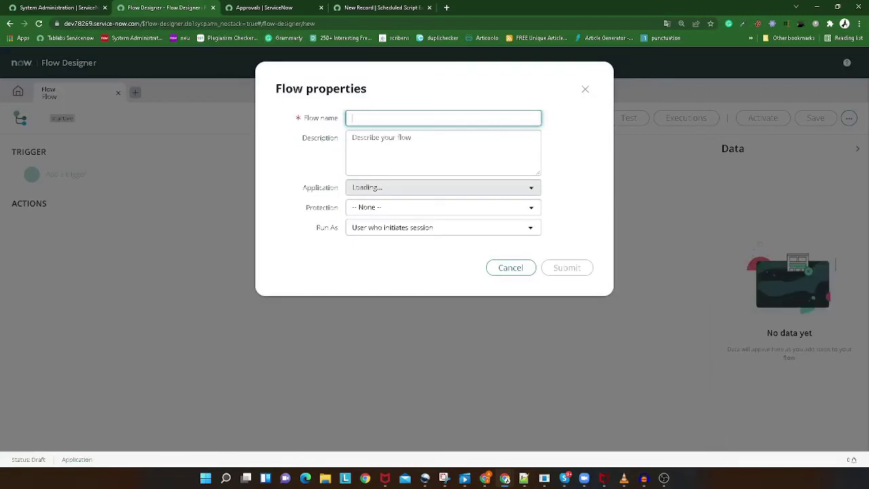
pyautogui.write('Remine')
pyautogui.write('er')
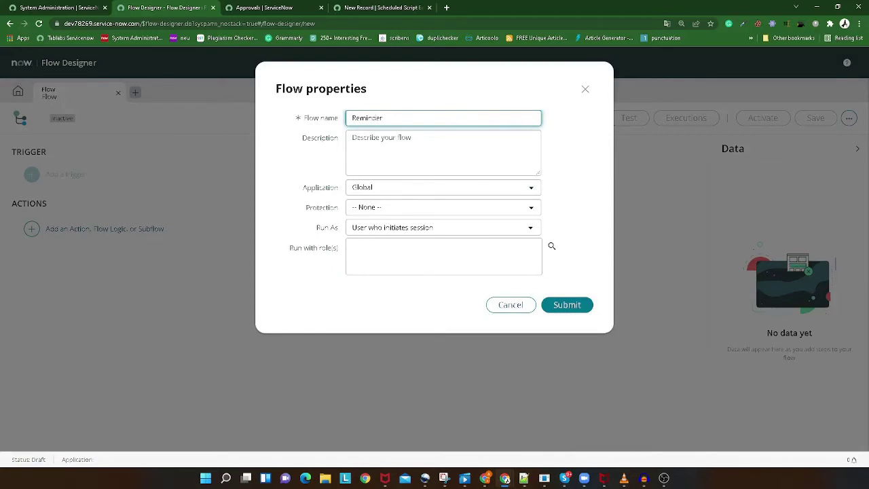
pyautogui.write(' Notifications')
pyautogui.press('Tab')
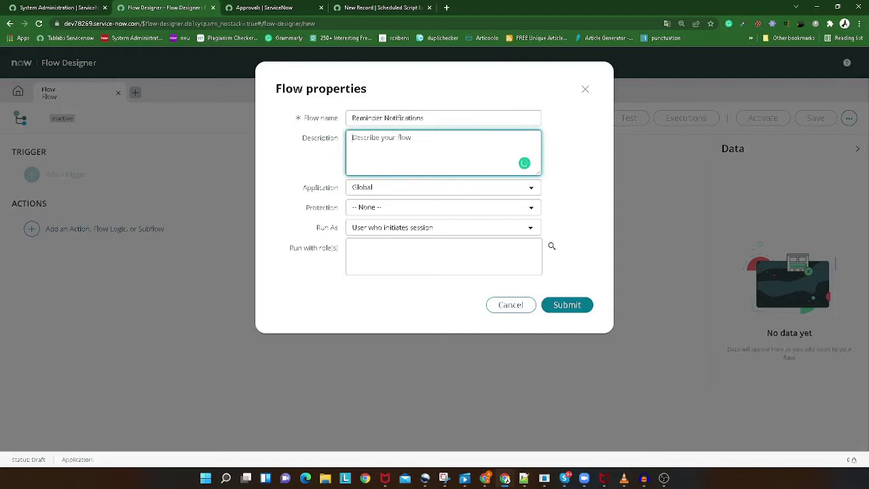
pyautogui.write('send reminder notification to the ap')
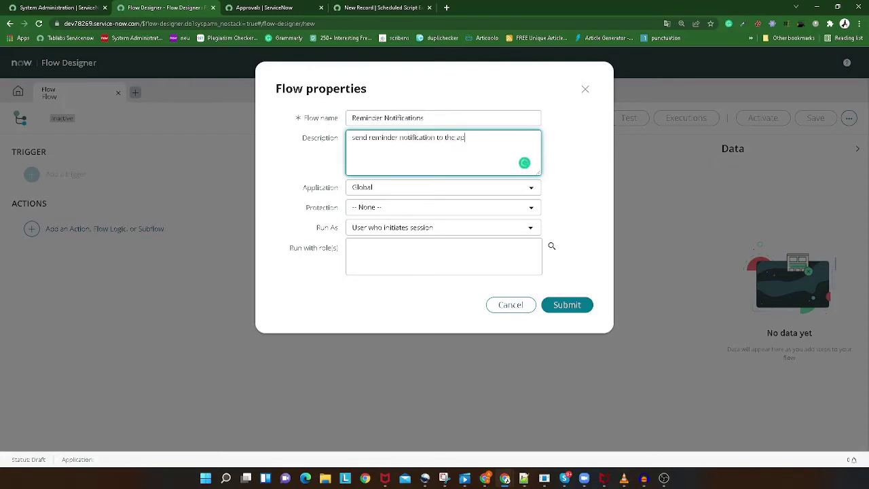
pyautogui.write('provers')
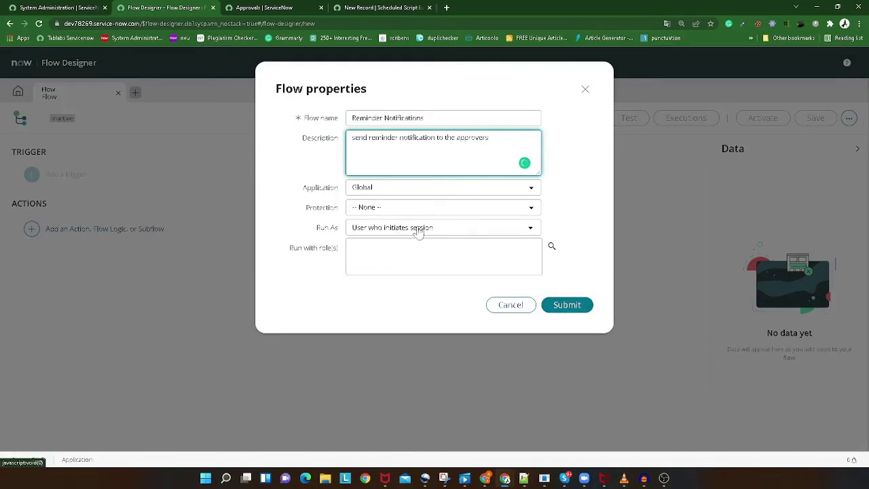
# - Set the flow to run as System User, submit its properties and dismiss the welcome tour
pyautogui.click(440, 229)
pyautogui.click(422, 258)
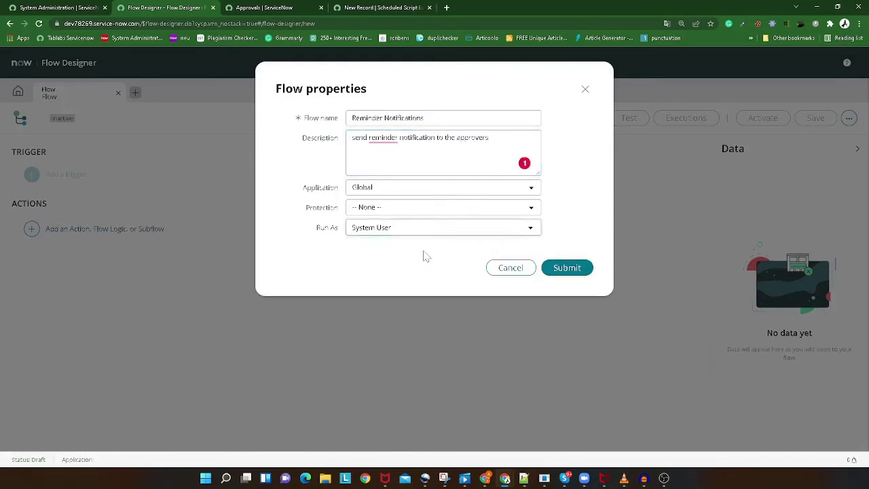
pyautogui.click(567, 269)
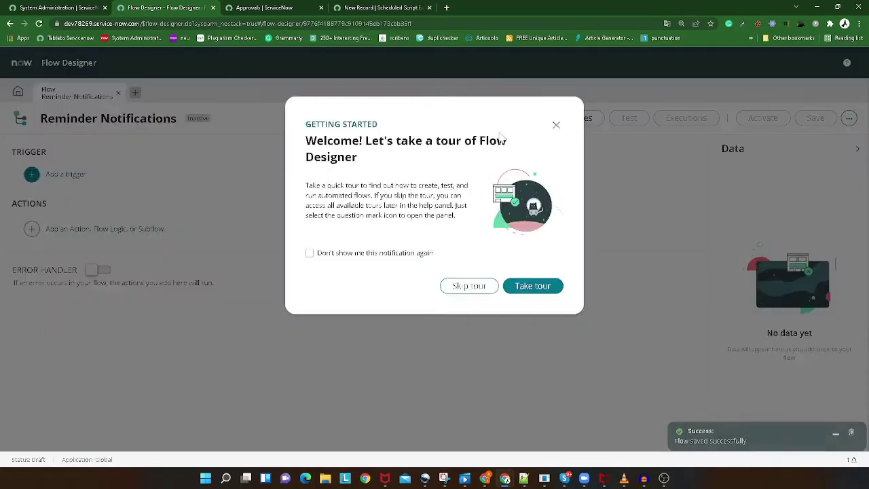
pyautogui.click(556, 126)
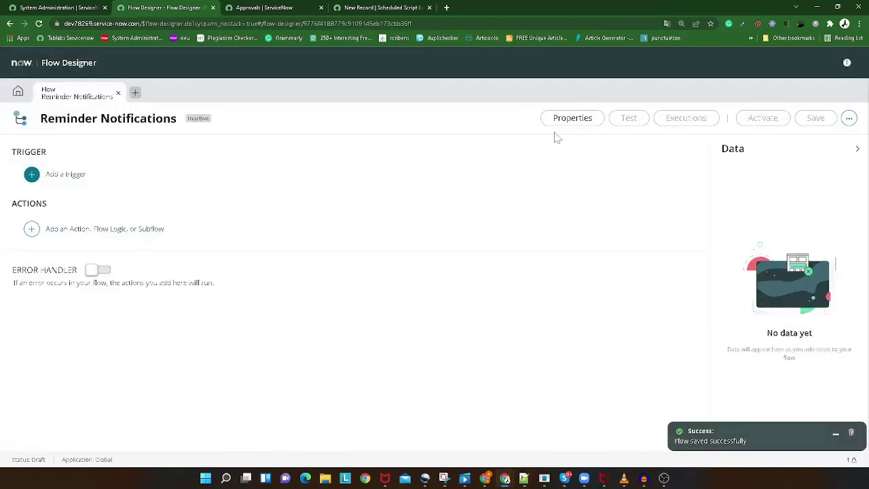
# - Add a Daily trigger to the flow and set its time to 08:00:00
pyautogui.click(62, 175)
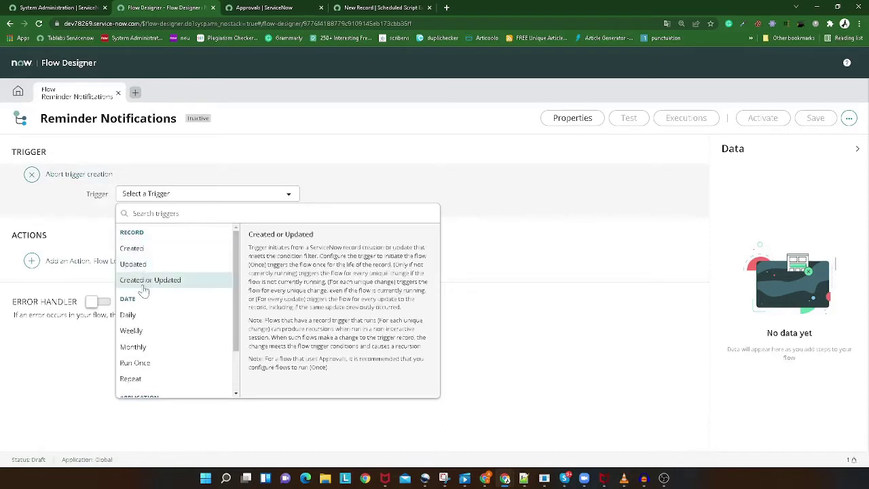
pyautogui.scroll(-1, 156, 320)
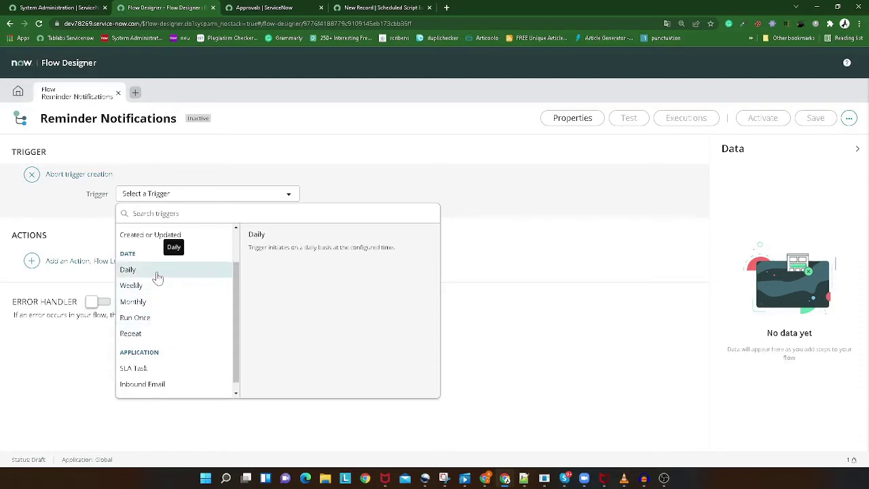
pyautogui.click(129, 270)
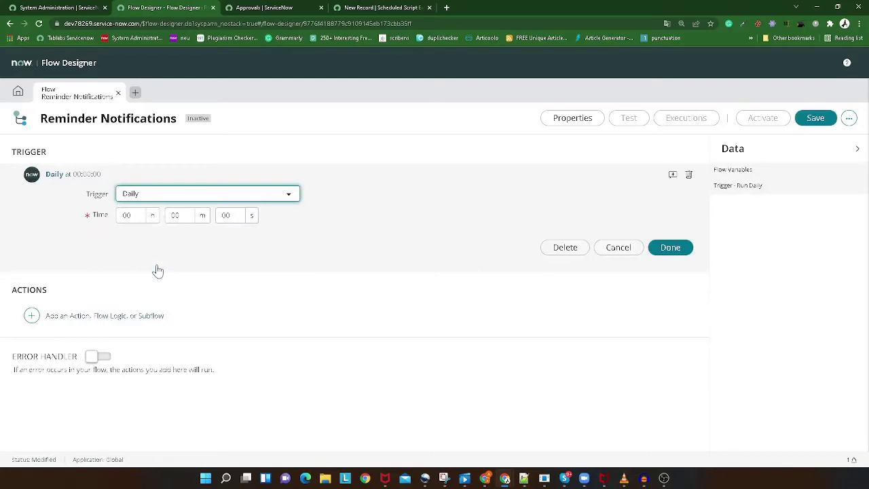
pyautogui.click(141, 213)
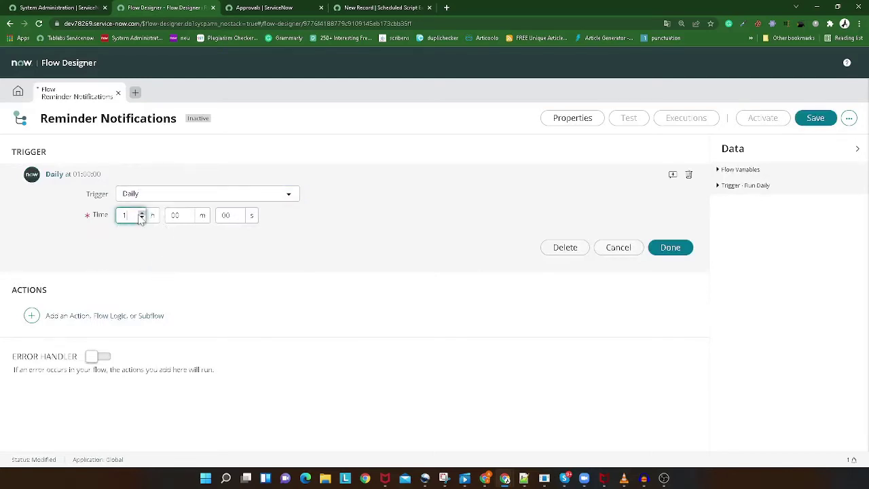
pyautogui.click(141, 213)
pyautogui.click(141, 212)
pyautogui.click(141, 212)
pyautogui.click(141, 213)
pyautogui.click(142, 213)
pyautogui.click(141, 212)
pyautogui.click(142, 212)
pyautogui.click(675, 251)
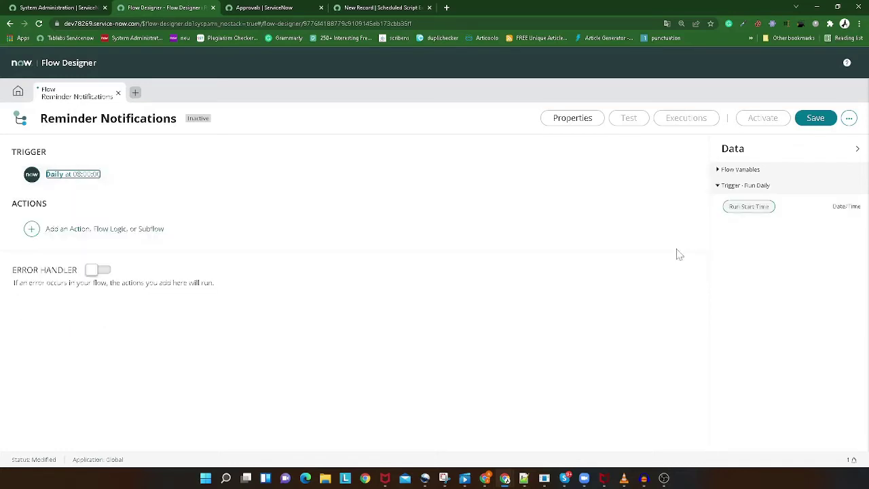
# - Start adding an action to the flow and search the available actions for a record action
pyautogui.click(56, 236)
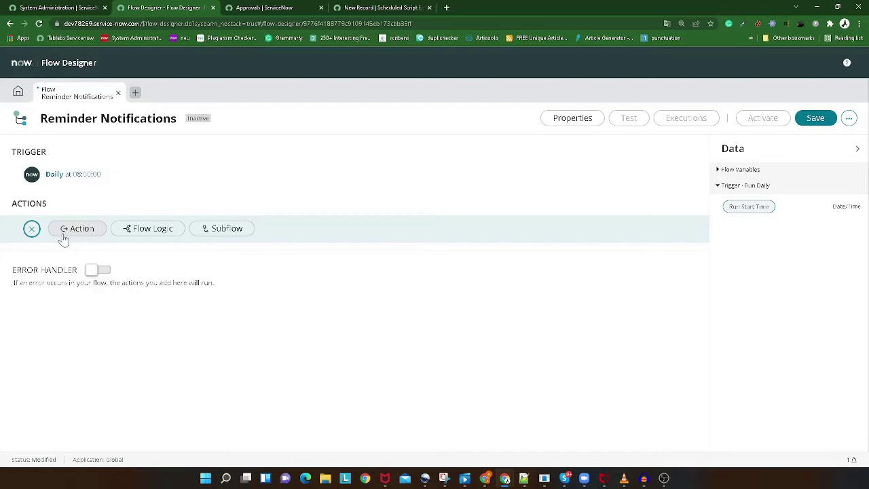
pyautogui.click(63, 234)
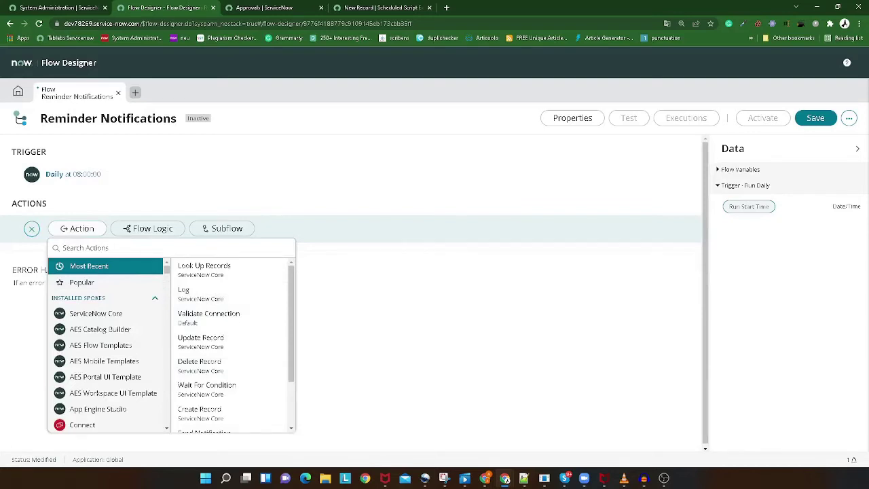
pyautogui.write('record o')
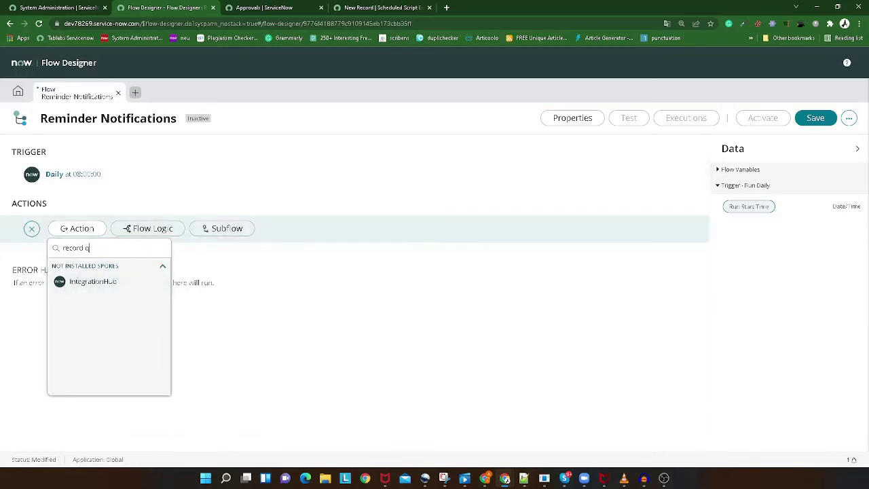
pyautogui.hotkey('ctrl', 'a')
pyautogui.press('Escape')
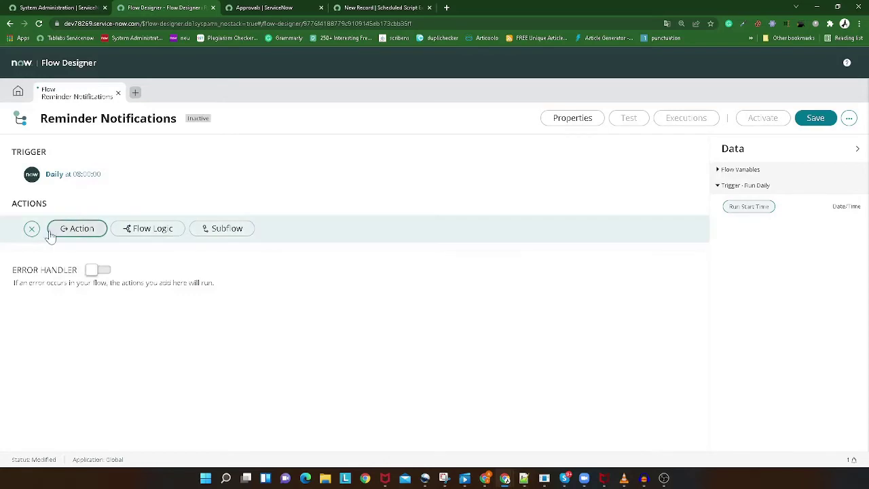
# - Look through the recent actions and the list of installed and not installed spokes for a suitable action
pyautogui.click(77, 228)
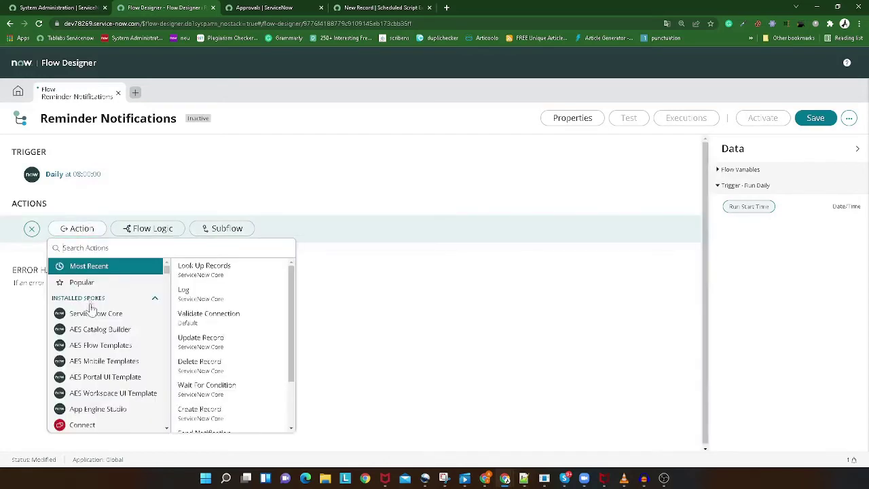
pyautogui.scroll(-2, 87, 307)
pyautogui.scroll(2, 89, 305)
pyautogui.scroll(-2, 224, 335)
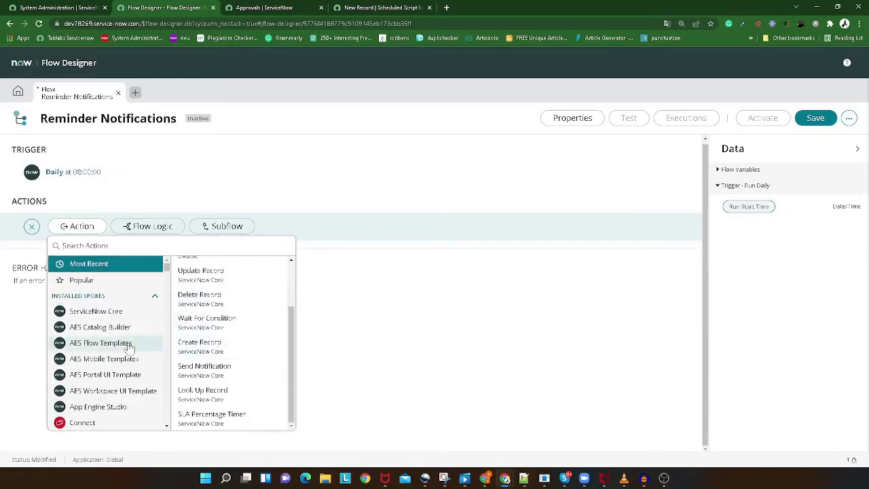
pyautogui.scroll(-4, 107, 340)
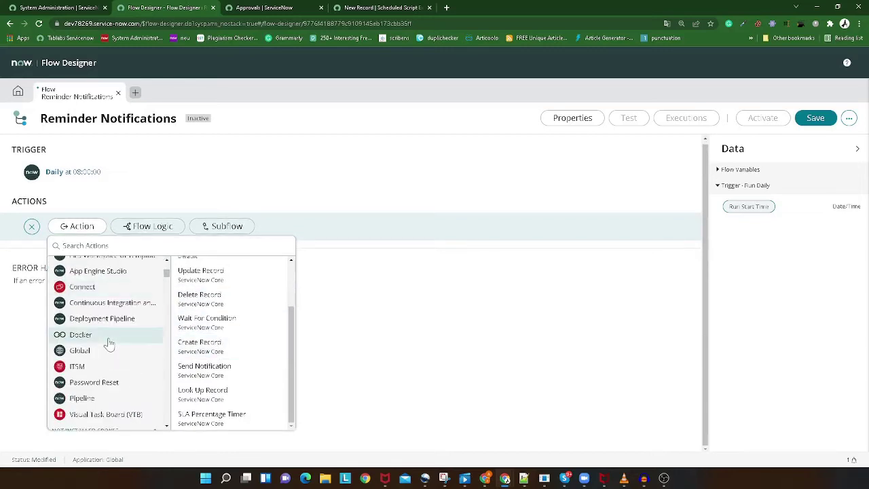
pyautogui.scroll(-6, 108, 344)
pyautogui.scroll(1, 110, 347)
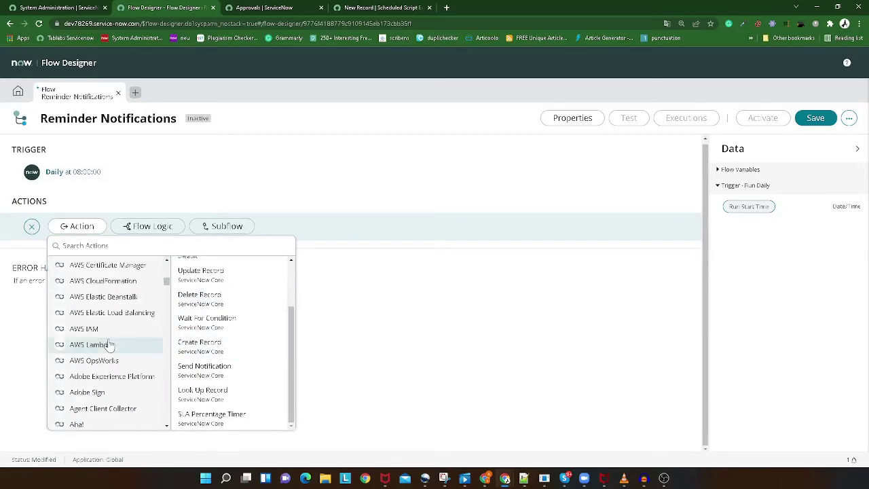
pyautogui.scroll(-8, 110, 346)
pyautogui.scroll(6, 109, 344)
pyautogui.scroll(10, 110, 344)
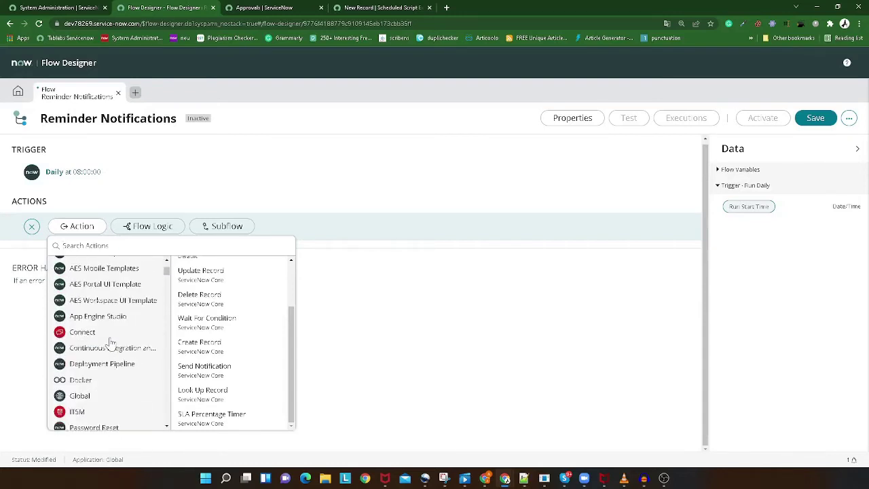
# - Add a Look Up Records action from the ServiceNow Core spoke to the flow
pyautogui.click(116, 314)
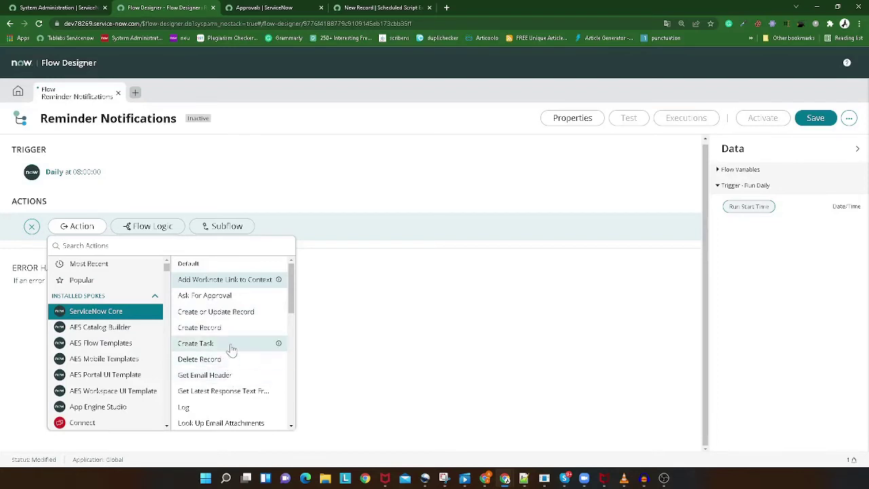
pyautogui.scroll(-10, 231, 349)
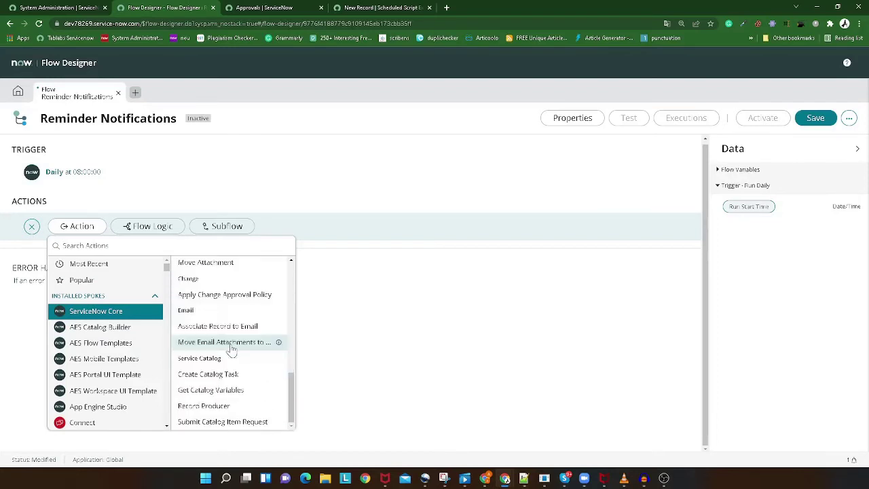
pyautogui.scroll(5, 232, 349)
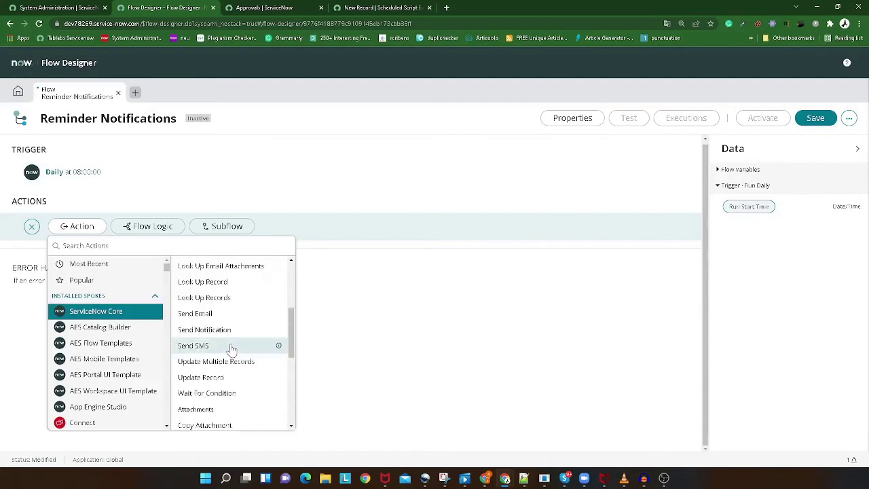
pyautogui.click(228, 299)
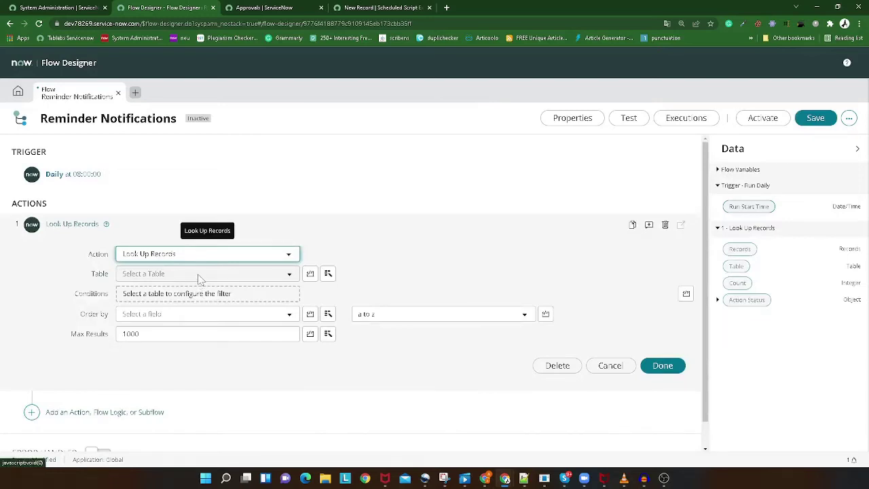
# - Set the table of the Look Up Records action to Approval [sysapproval_approver]
pyautogui.click(245, 273)
pyautogui.write('sys')
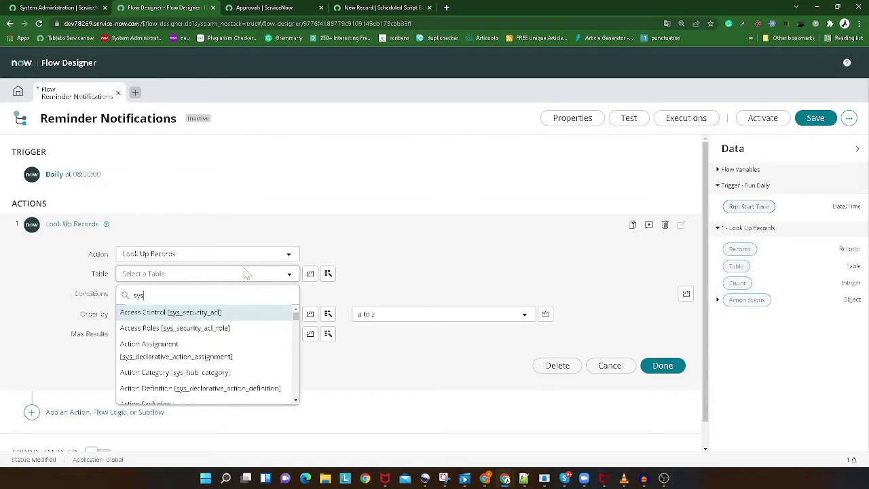
pyautogui.write('approv')
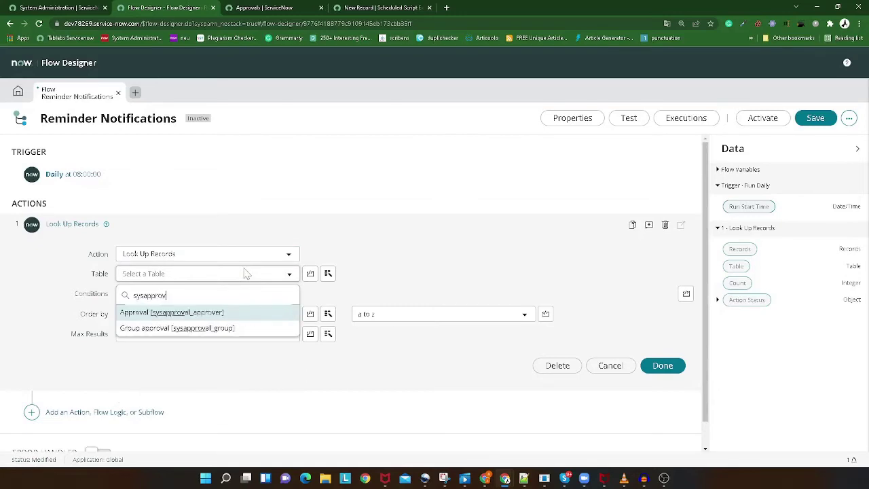
pyautogui.write('al_appr')
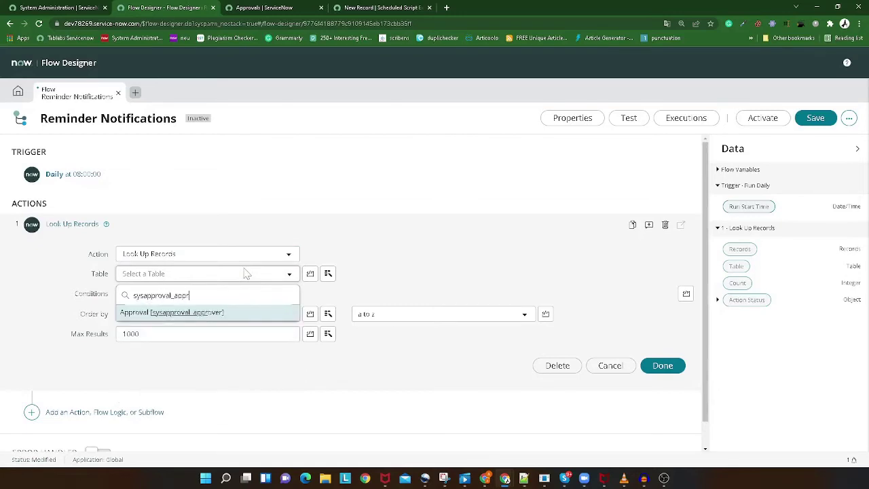
pyautogui.click(207, 313)
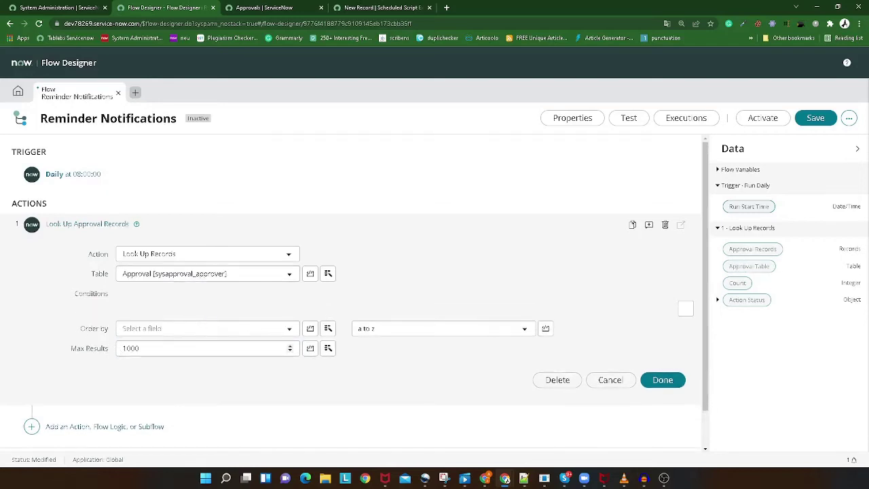
# - Limit the lookup to approvals whose State is Requested, finish the action and start adding another element below it
pyautogui.click(139, 348)
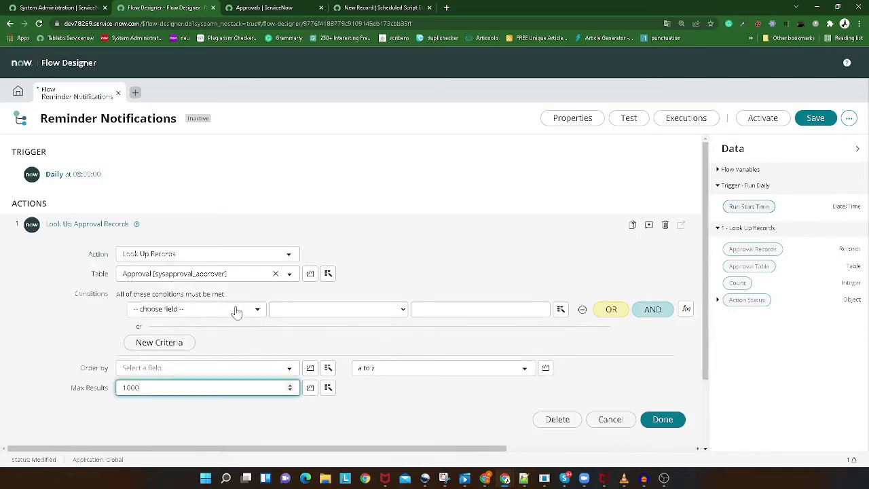
pyautogui.click(236, 310)
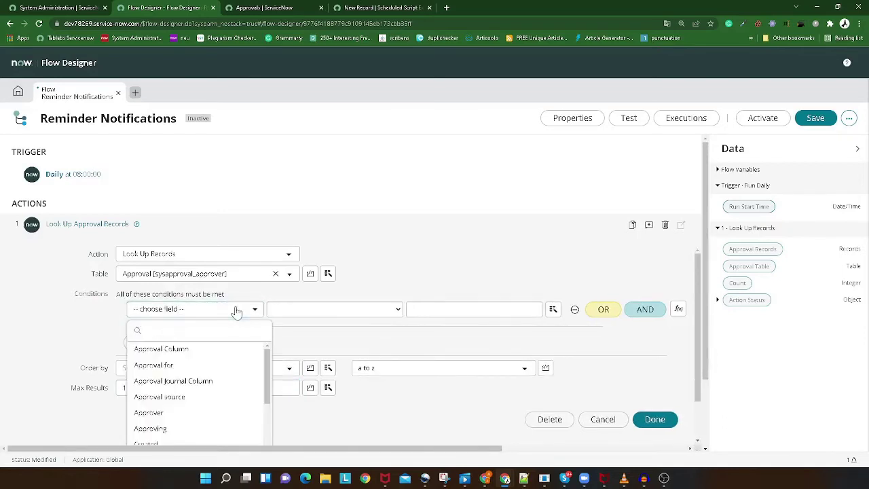
pyautogui.write('state')
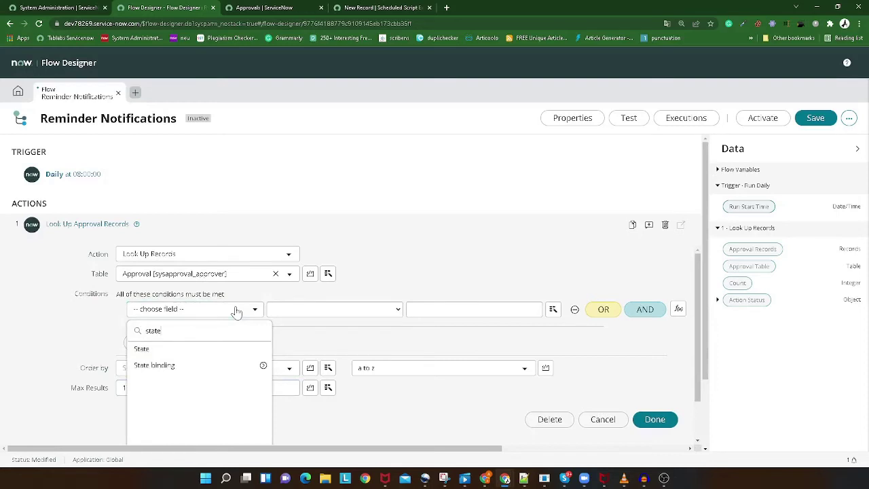
pyautogui.click(194, 350)
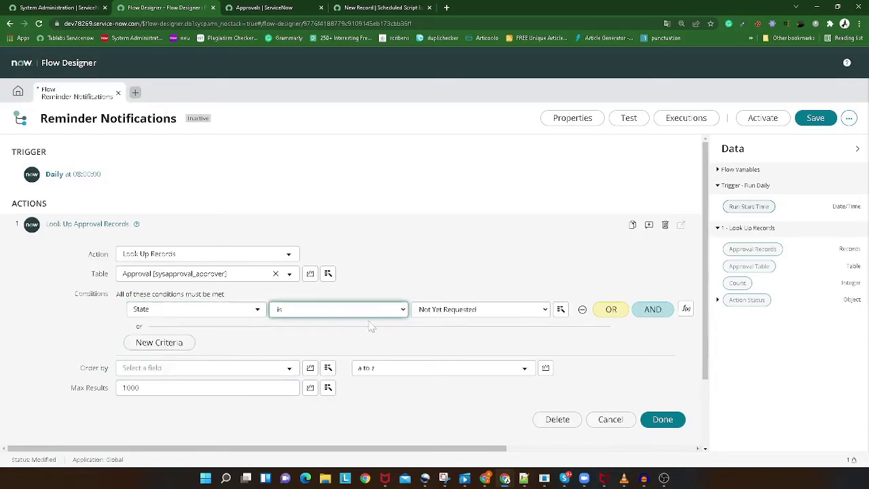
pyautogui.click(435, 313)
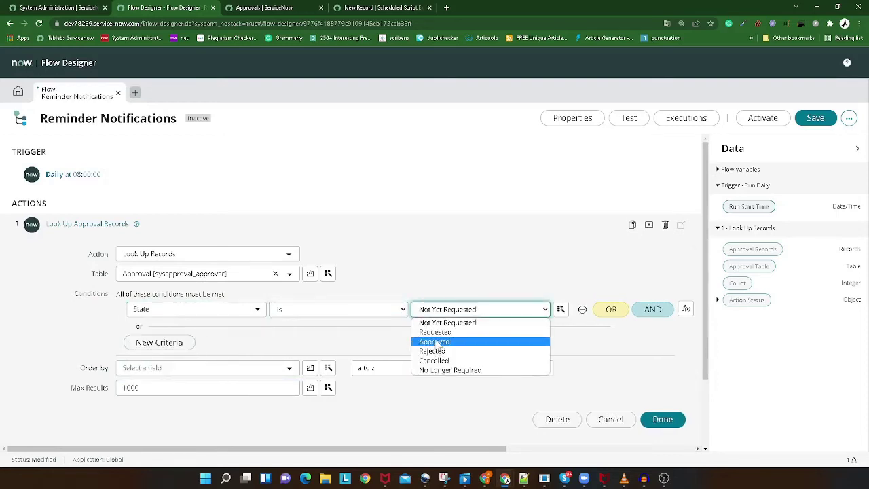
pyautogui.click(434, 342)
pyautogui.click(441, 314)
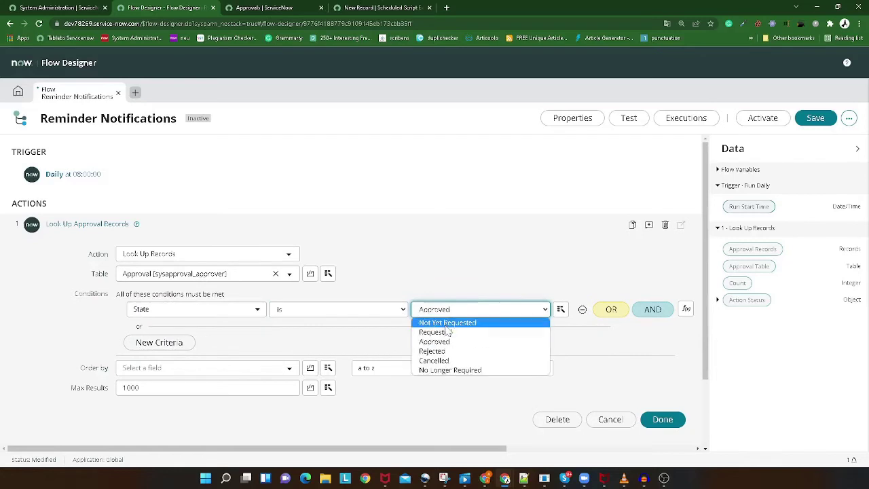
pyautogui.click(447, 333)
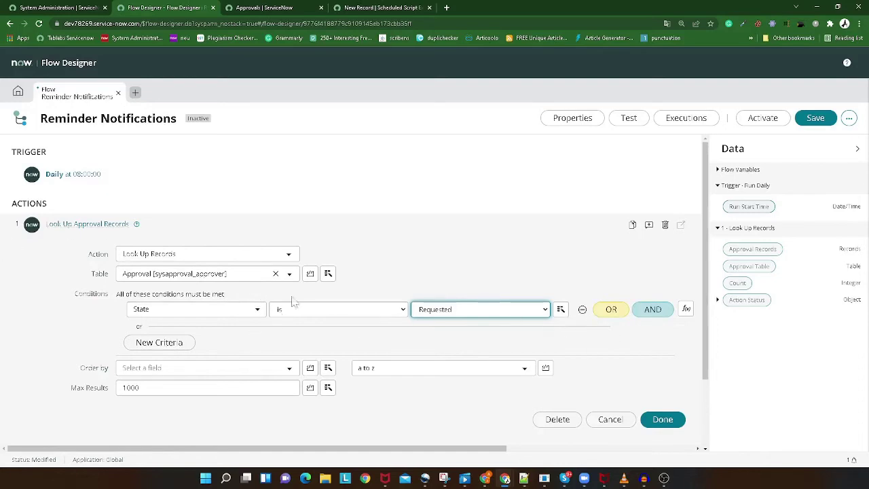
pyautogui.scroll(-2, 173, 285)
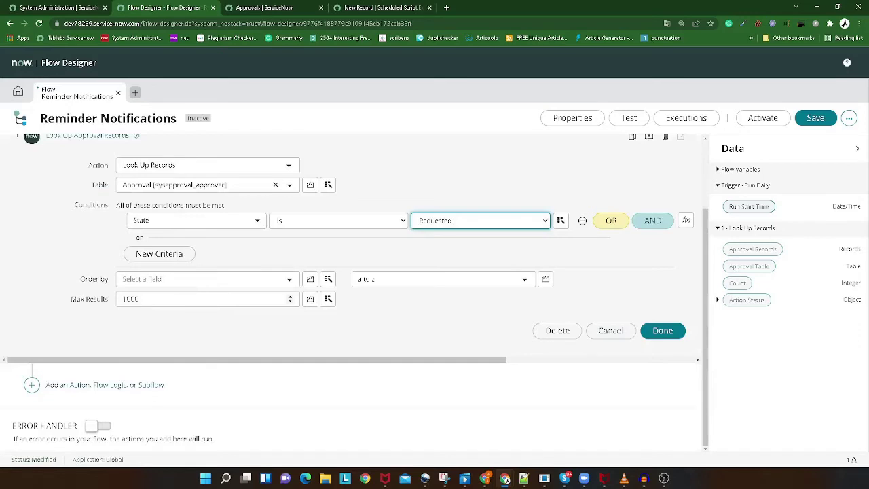
pyautogui.scroll(2, 204, 298)
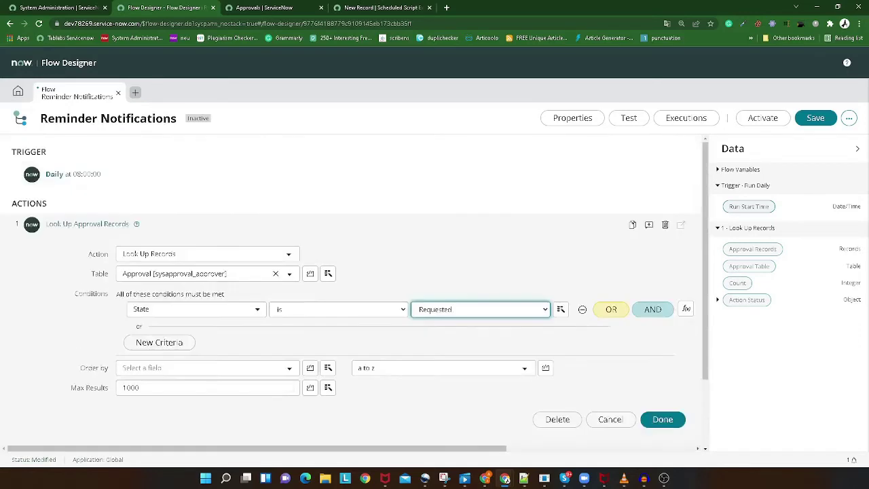
pyautogui.scroll(-1, 198, 307)
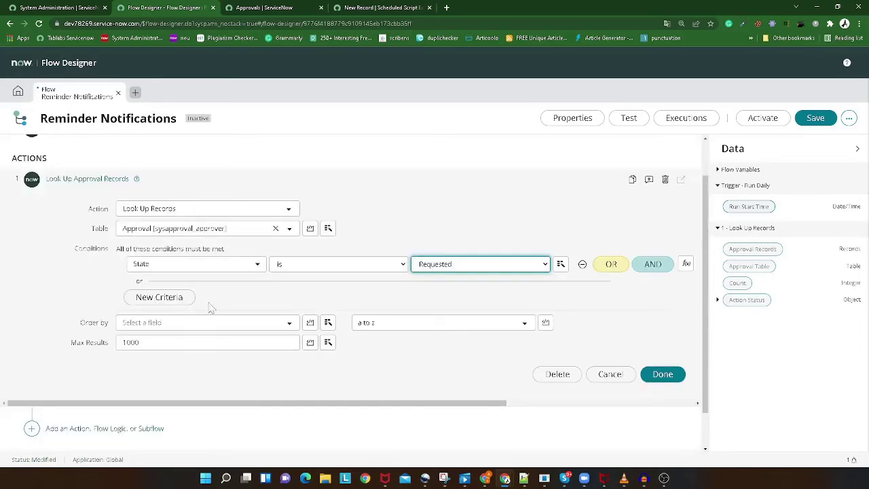
pyautogui.click(663, 375)
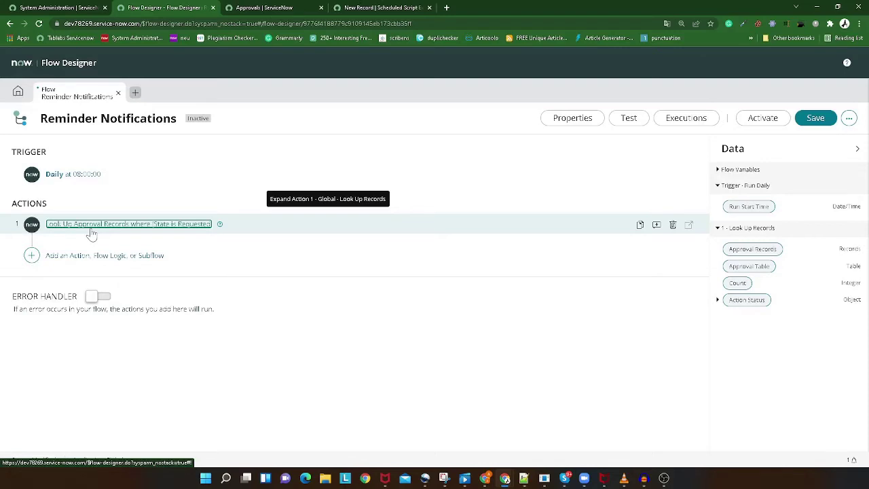
pyautogui.click(74, 256)
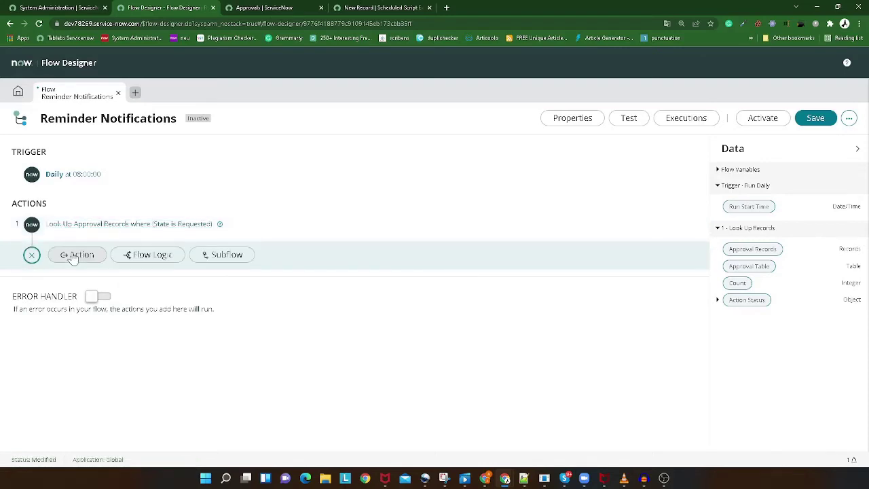
pyautogui.click(73, 256)
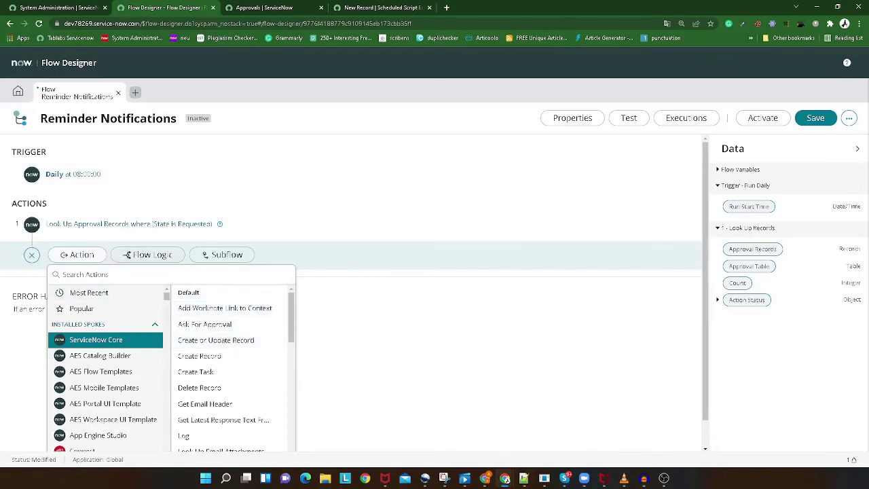
pyautogui.write('for')
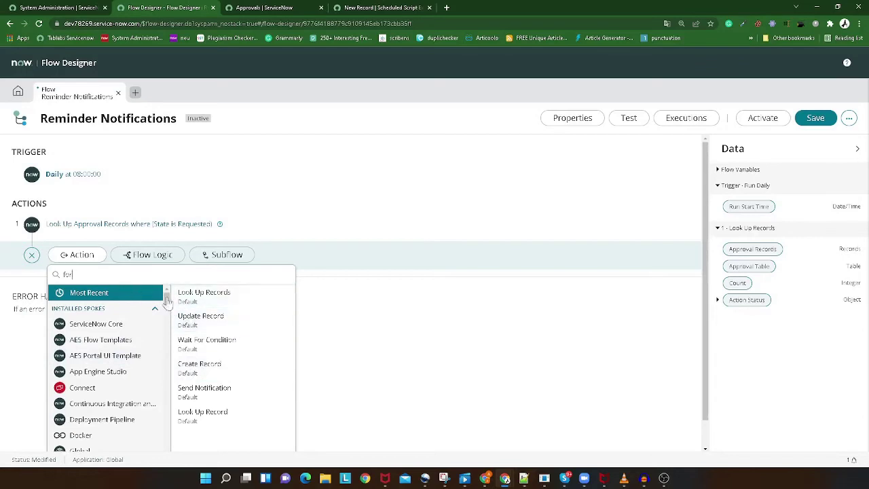
pyautogui.scroll(-1, 168, 302)
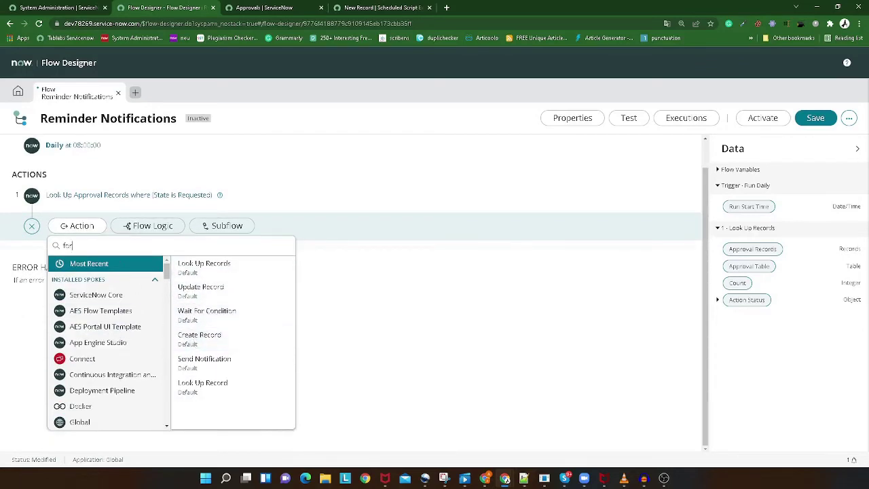
pyautogui.click(20, 257)
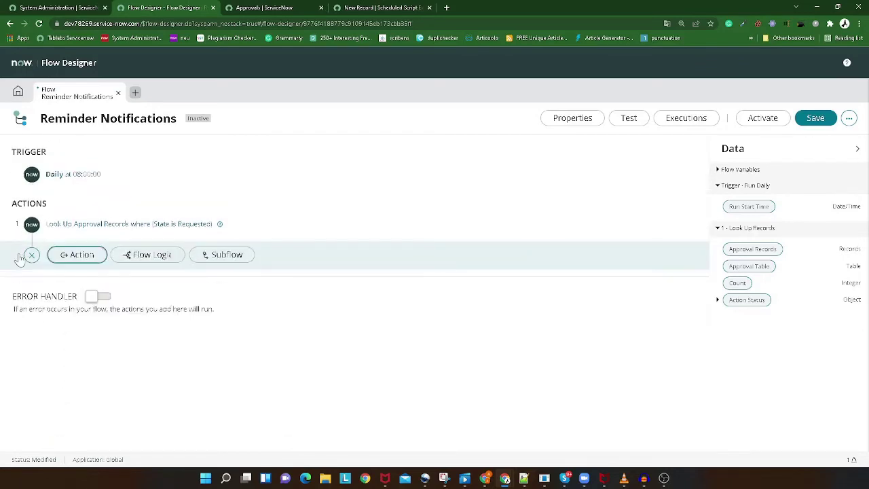
# - Add For Each flow logic that loops over the Approval Records from the Look Up Records action
pyautogui.click(143, 257)
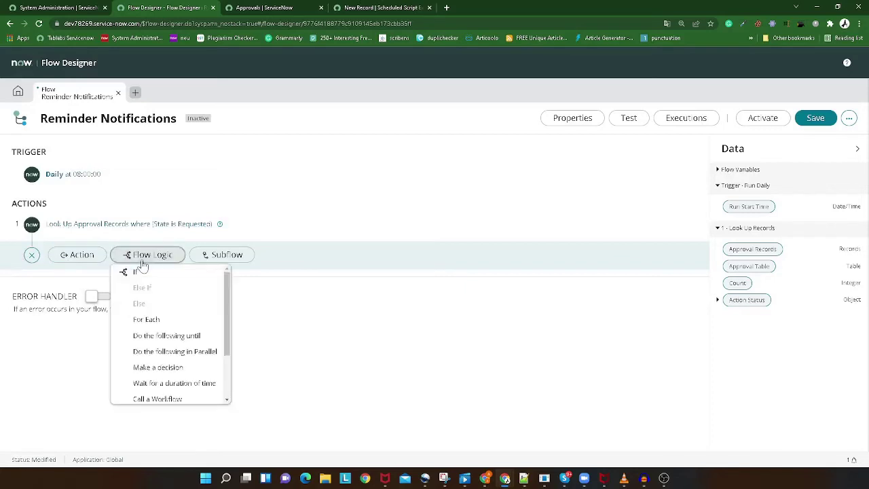
pyautogui.click(160, 319)
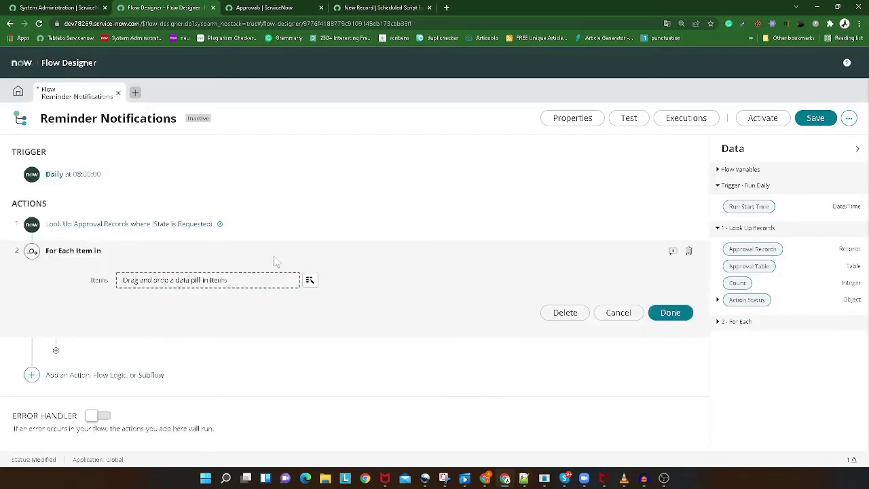
pyautogui.moveTo(750, 249); pyautogui.dragTo(187, 286)
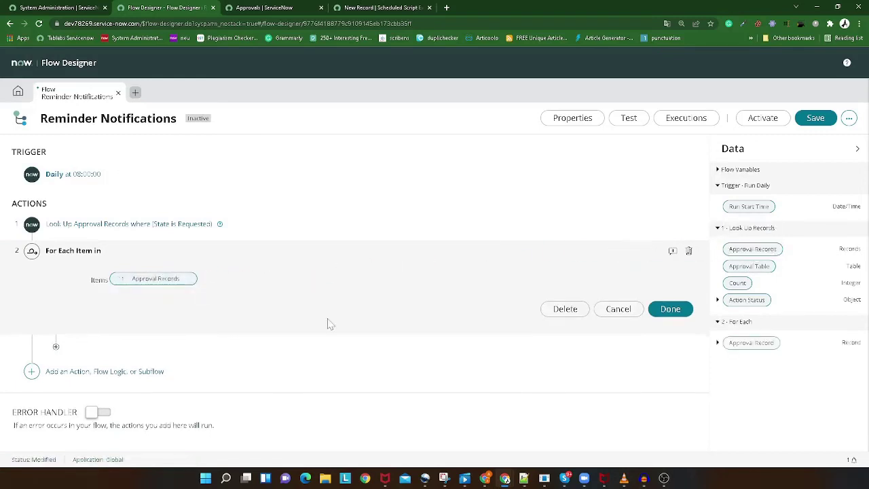
pyautogui.click(671, 310)
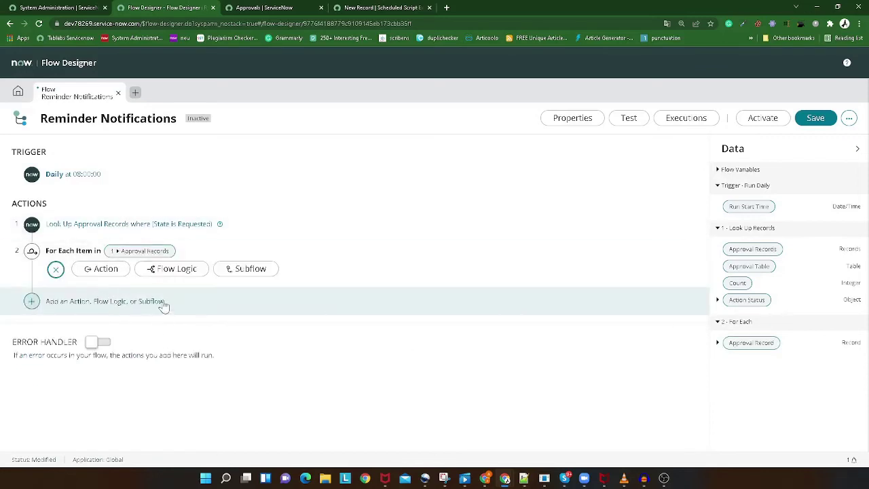
pyautogui.click(63, 251)
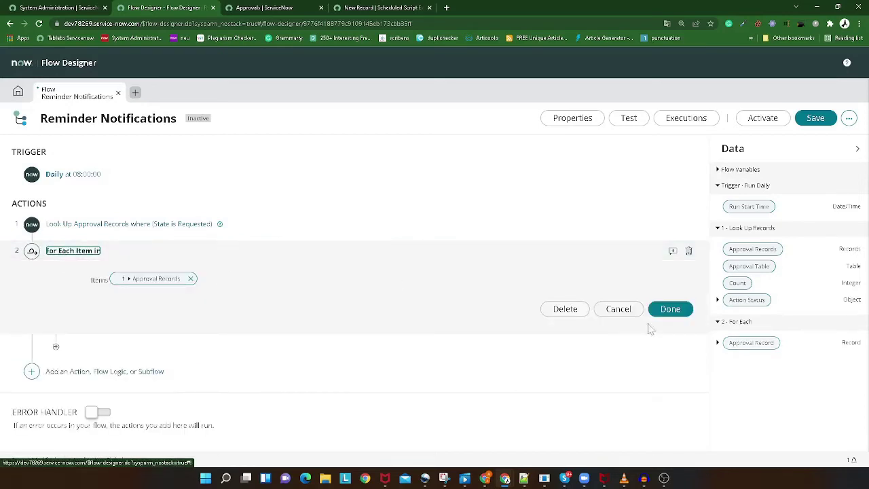
pyautogui.click(622, 313)
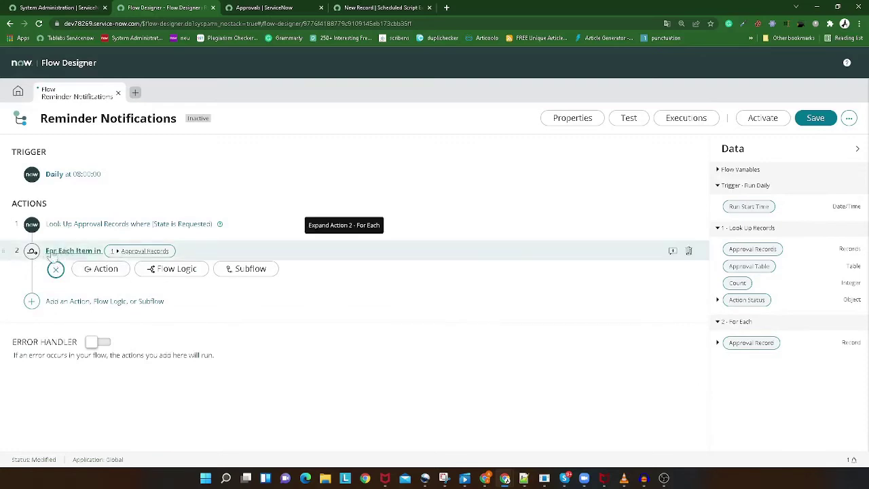
# - Add a Send Email action inside the For Each loop
pyautogui.click(100, 269)
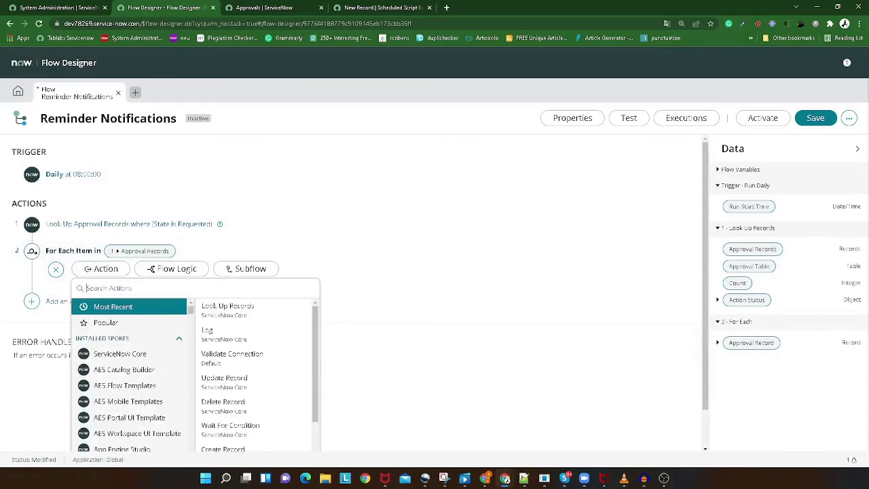
pyautogui.write('mail')
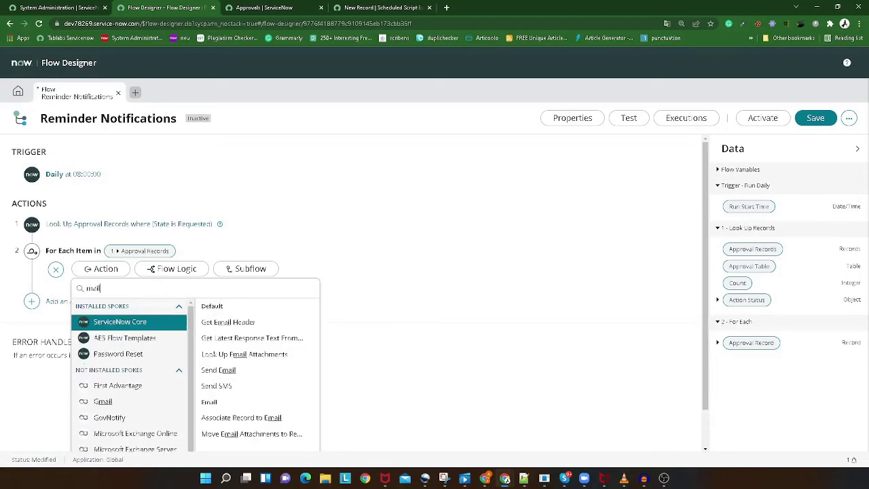
pyautogui.click(237, 378)
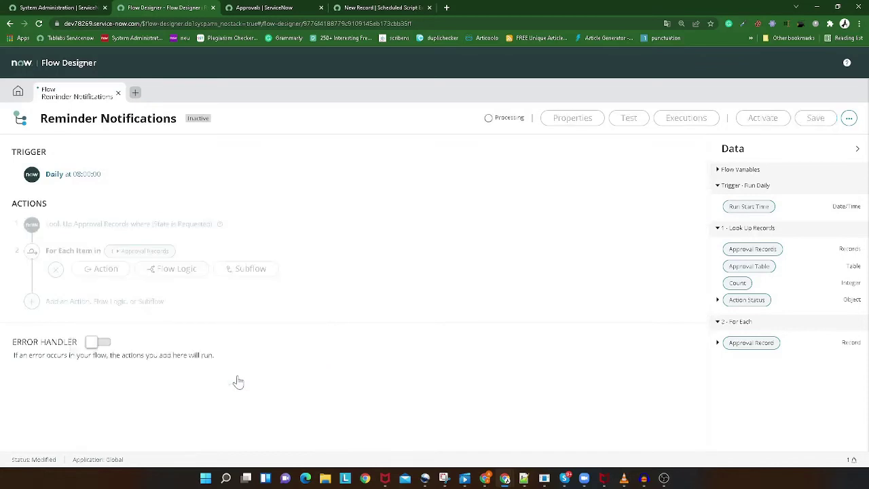
pyautogui.scroll(-2, 237, 380)
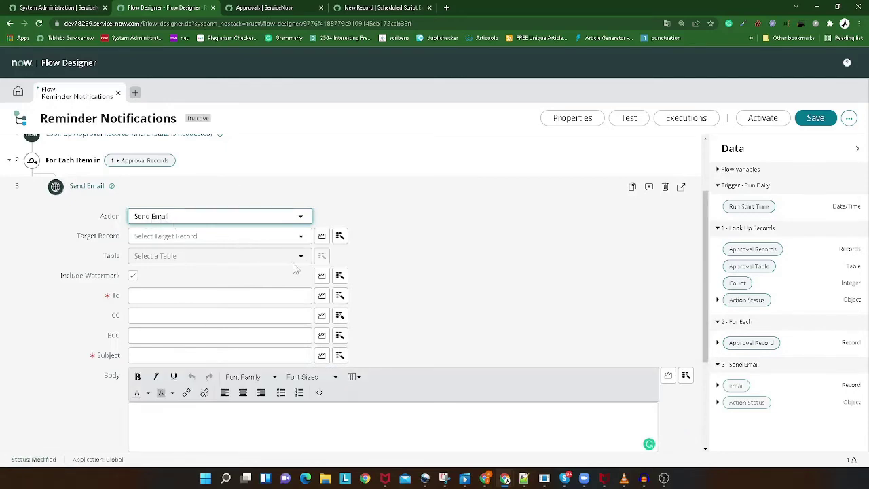
pyautogui.click(339, 235)
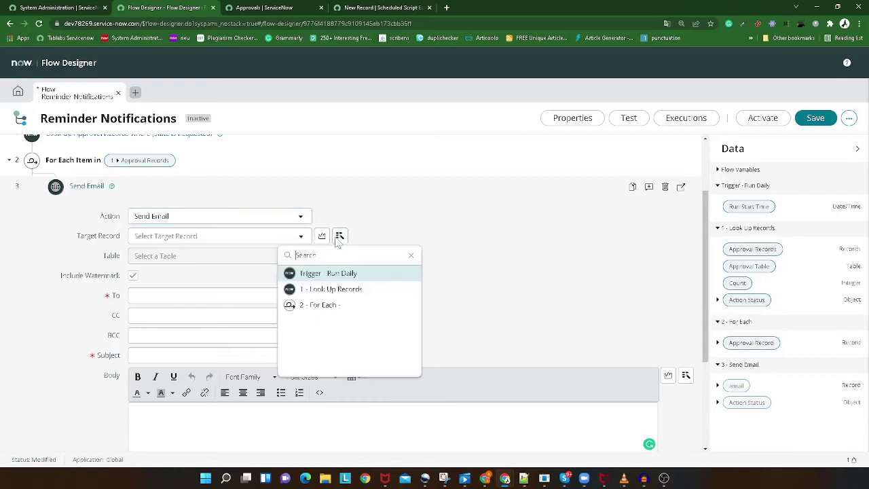
pyautogui.click(333, 291)
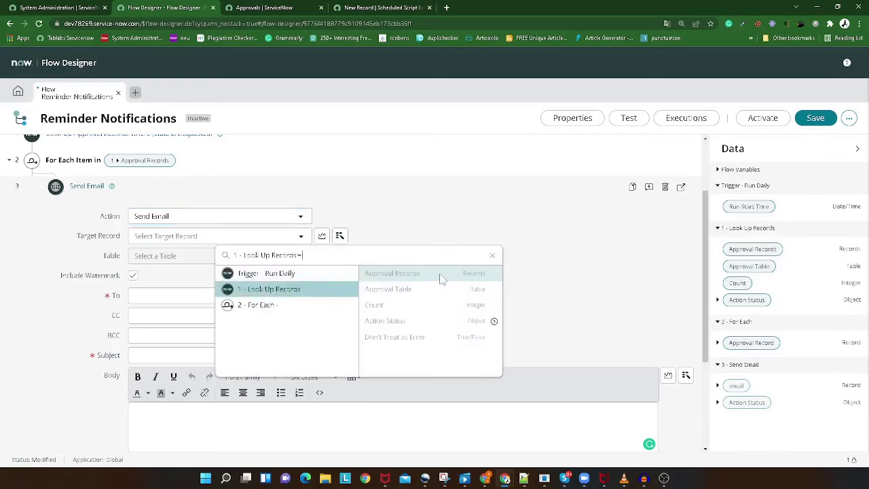
pyautogui.click(492, 255)
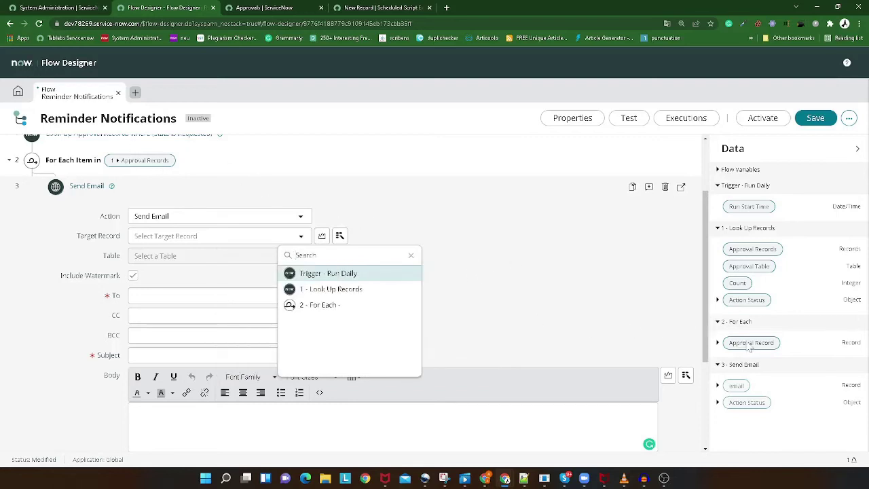
pyautogui.moveTo(749, 343); pyautogui.dragTo(133, 250)
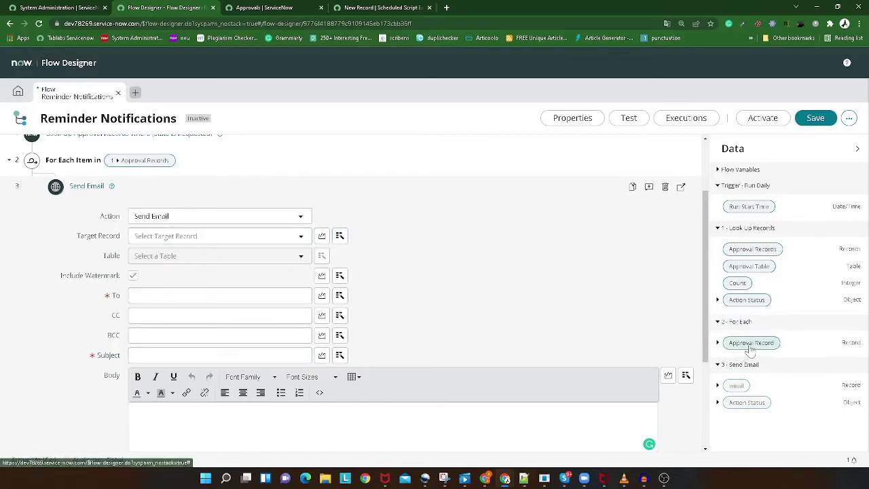
pyautogui.moveTo(749, 349); pyautogui.dragTo(181, 241)
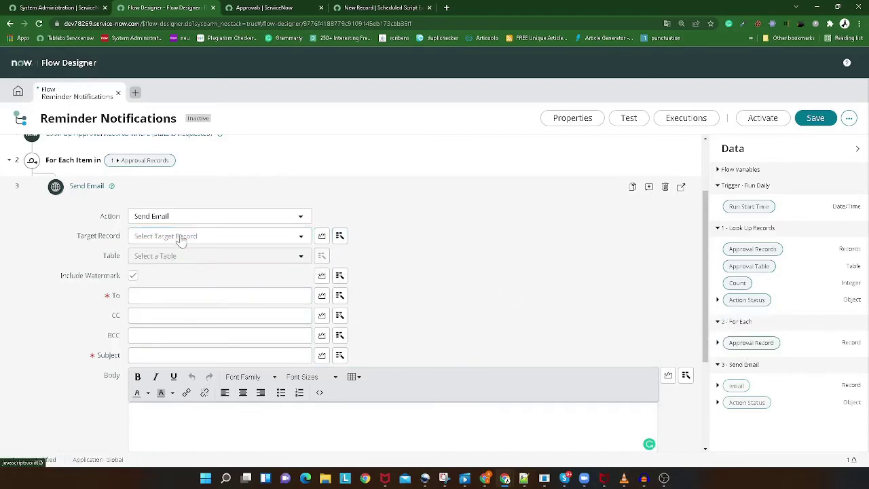
pyautogui.click(190, 235)
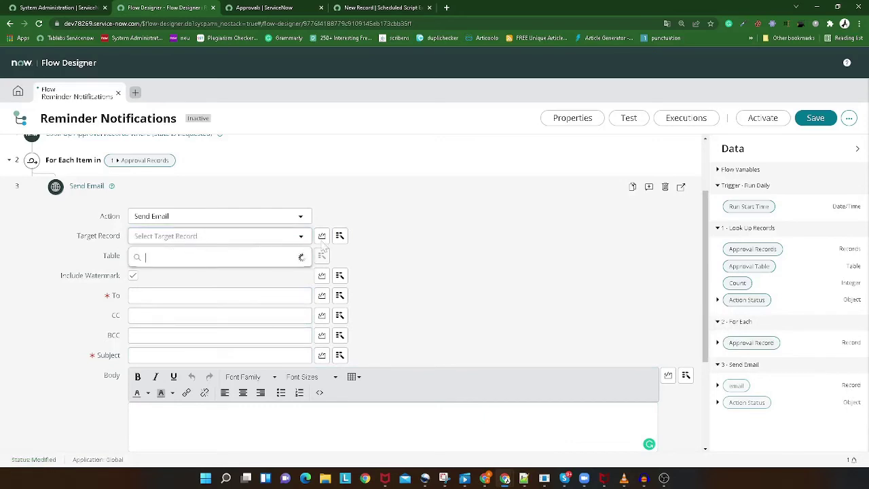
pyautogui.click(410, 225)
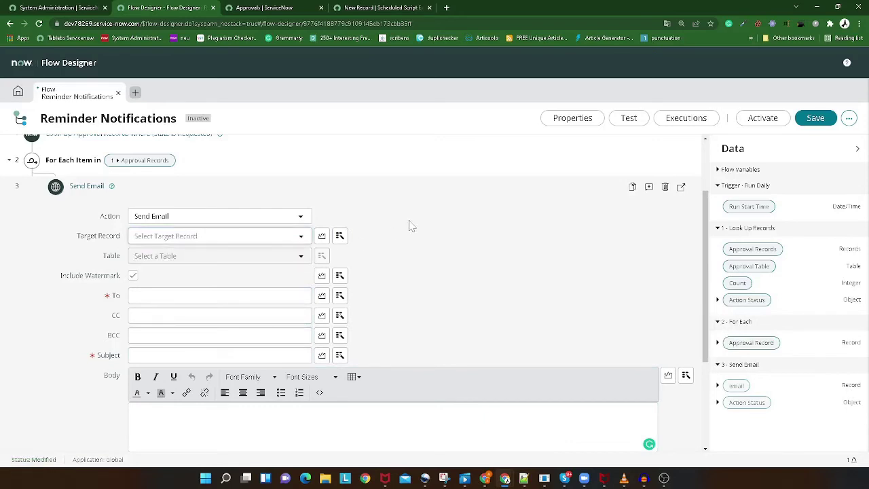
# - Set the email's Target Record to the Approval Record from the For Each loop
pyautogui.click(340, 236)
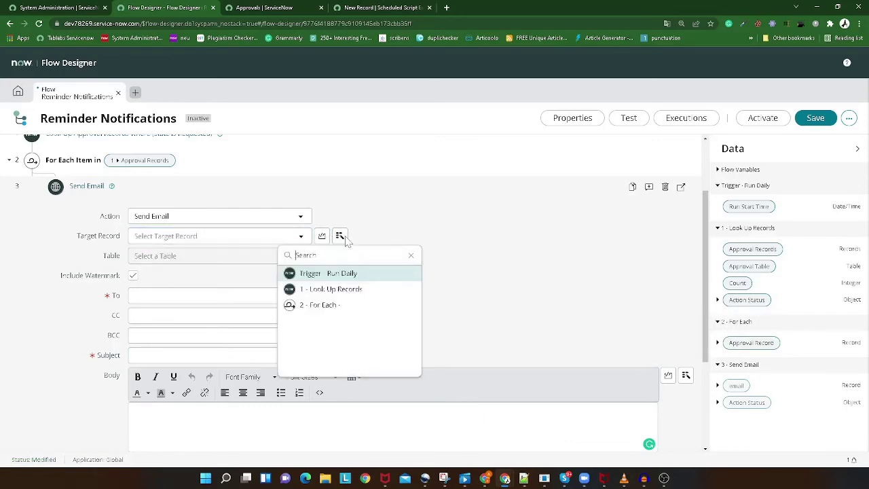
pyautogui.click(341, 305)
pyautogui.click(385, 278)
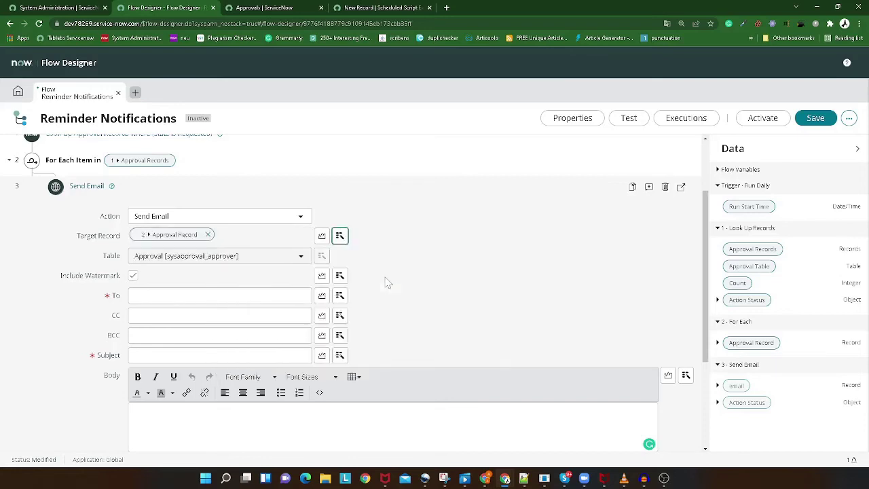
# - Set the email's To recipient to the Approver of the For Each loop's Approval Record
pyautogui.click(219, 295)
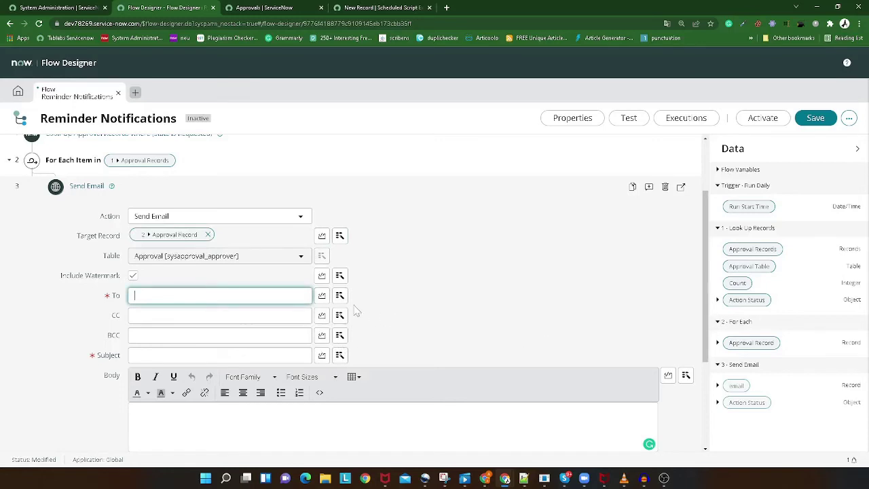
pyautogui.click(353, 7)
pyautogui.click(258, 7)
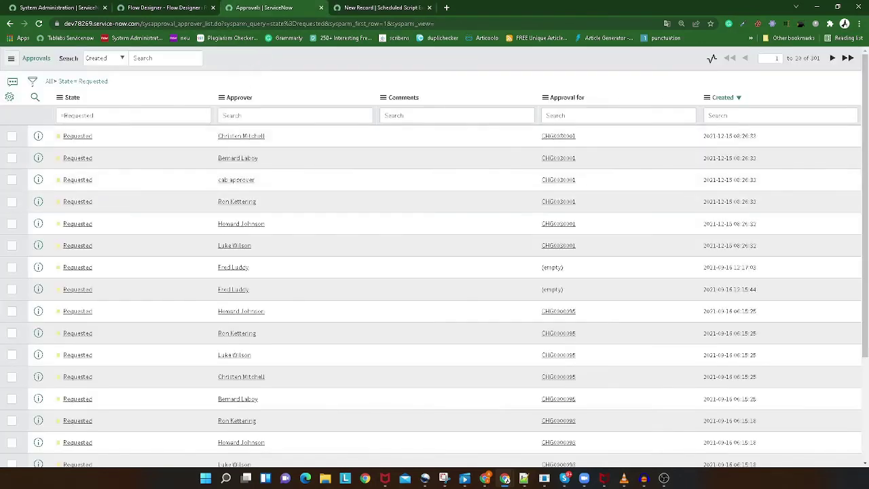
pyautogui.click(188, 7)
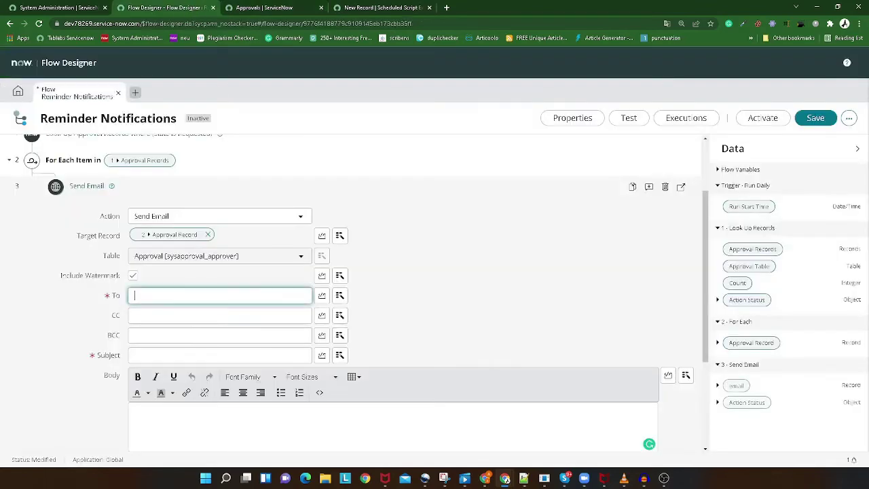
pyautogui.click(340, 296)
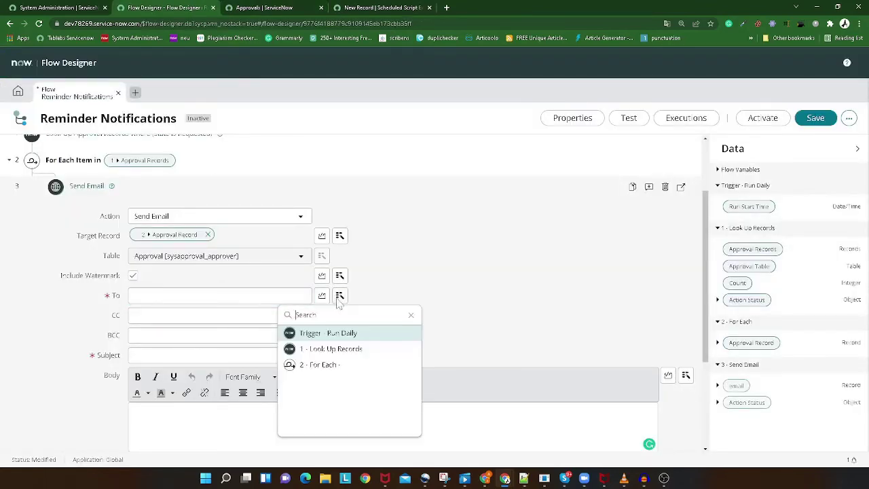
pyautogui.click(349, 363)
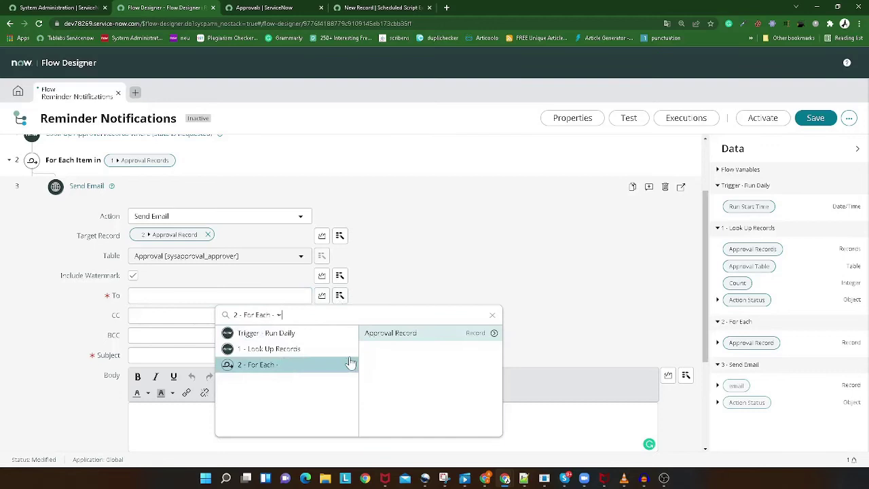
pyautogui.click(492, 334)
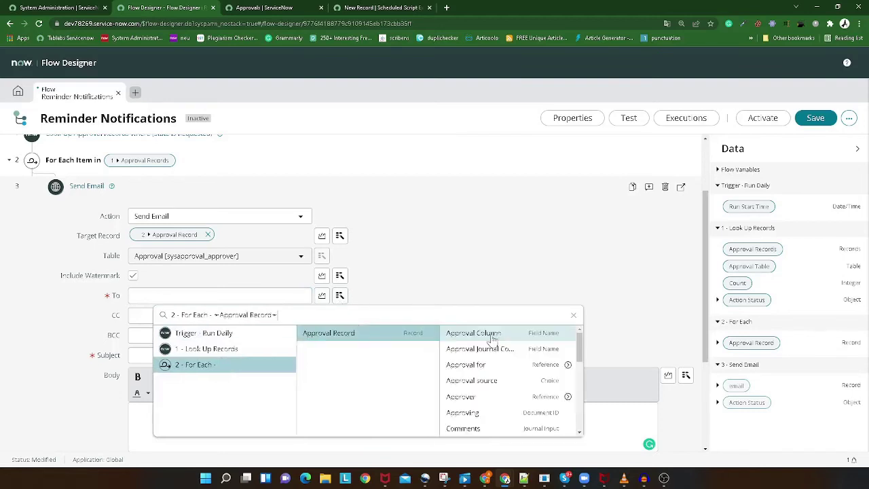
pyautogui.click(495, 398)
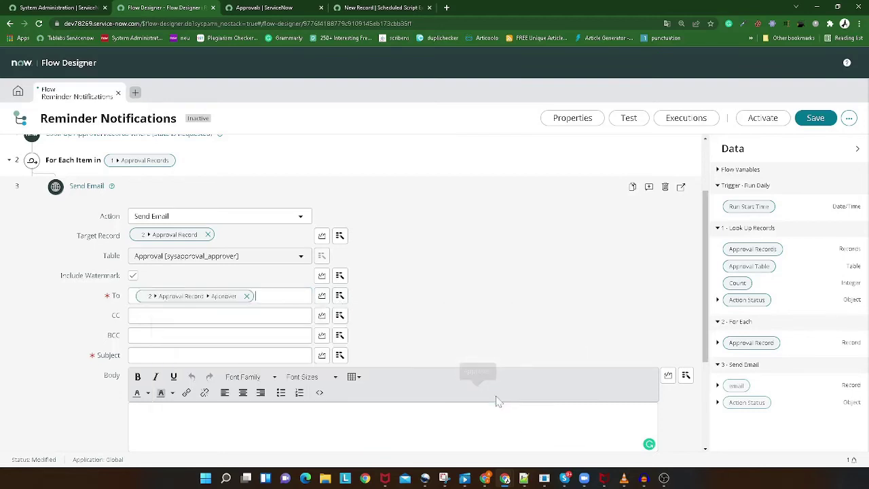
# - Add the Email of the For Each Approval Record's Approver as the To recipient and remove the plain Approver value
pyautogui.click(340, 299)
pyautogui.click(351, 366)
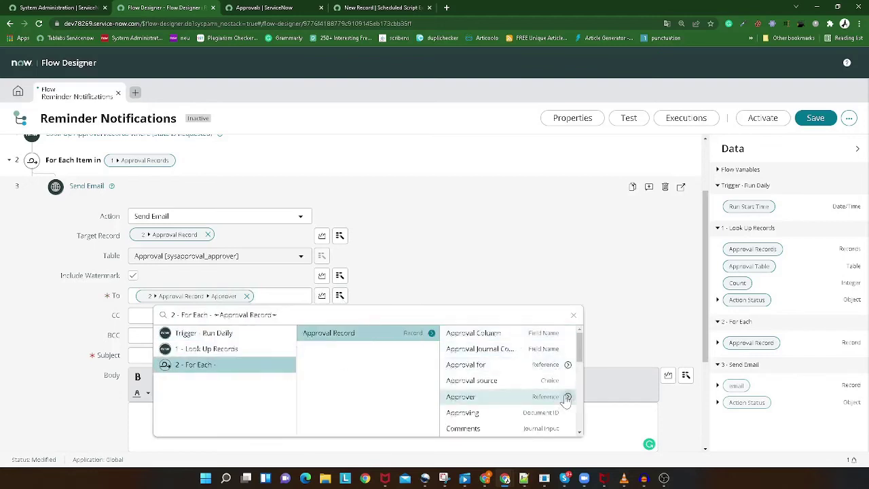
pyautogui.click(567, 397)
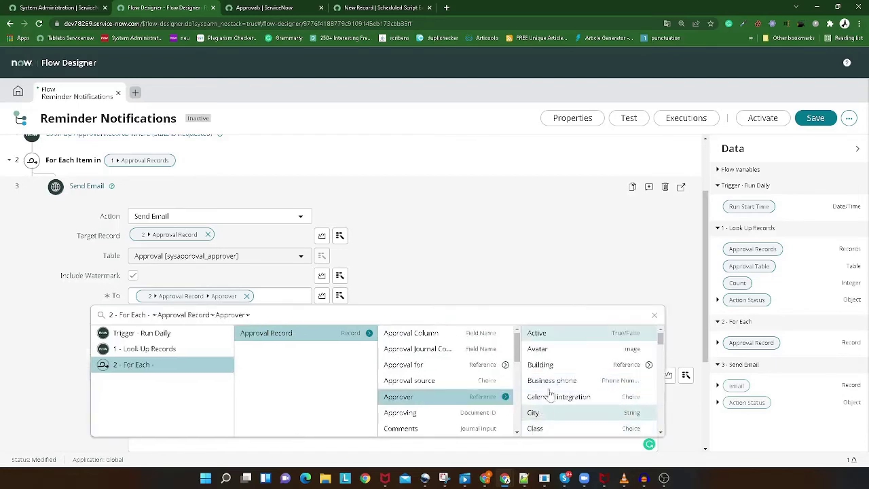
pyautogui.scroll(-6, 553, 400)
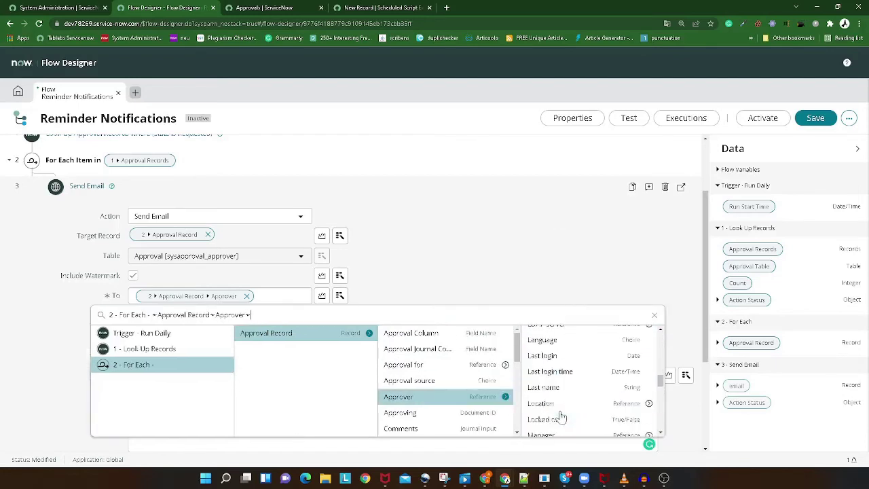
pyautogui.scroll(3, 559, 407)
pyautogui.click(553, 334)
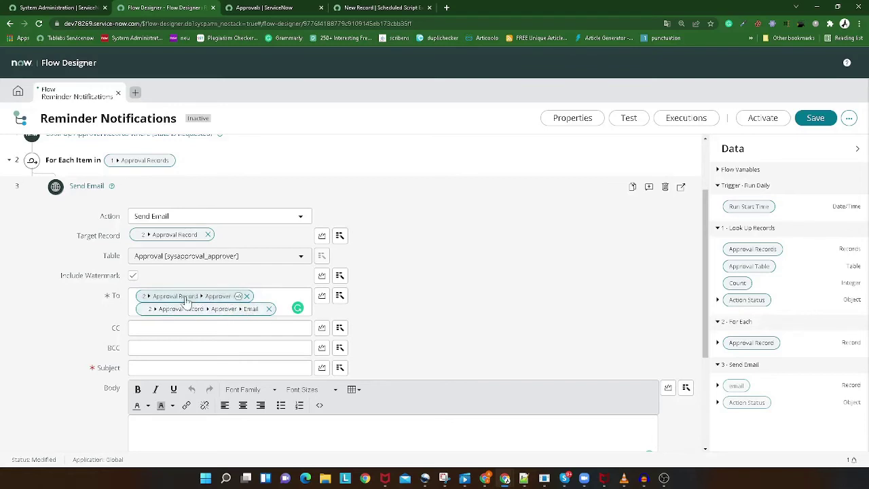
pyautogui.click(247, 295)
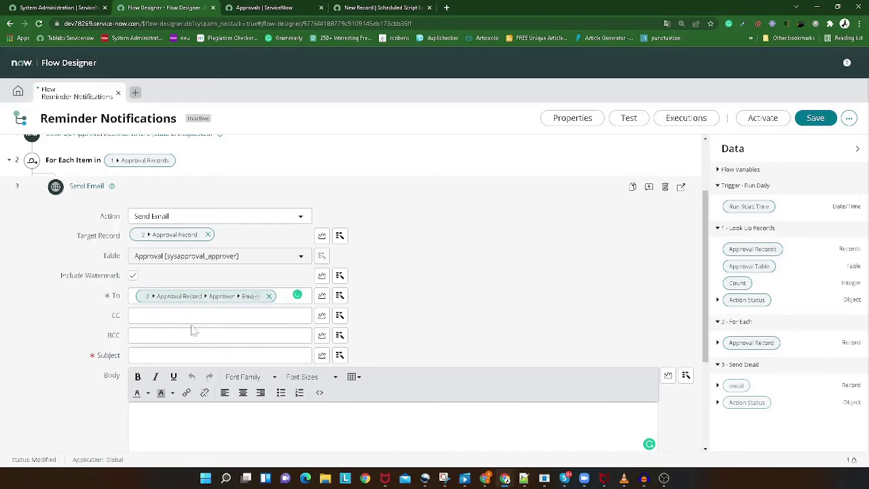
# - Set the email subject to "This is the reminder email" and write "Please approve or reject the approval record :" in the body
pyautogui.click(219, 355)
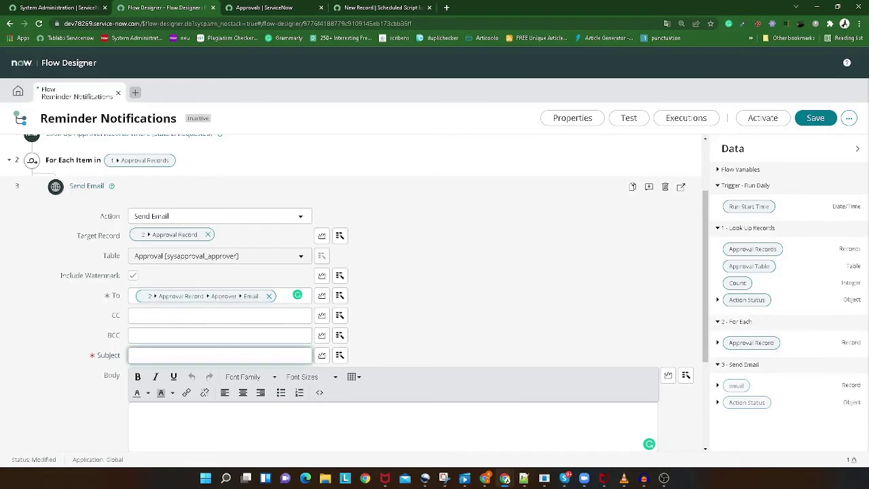
pyautogui.write('This is')
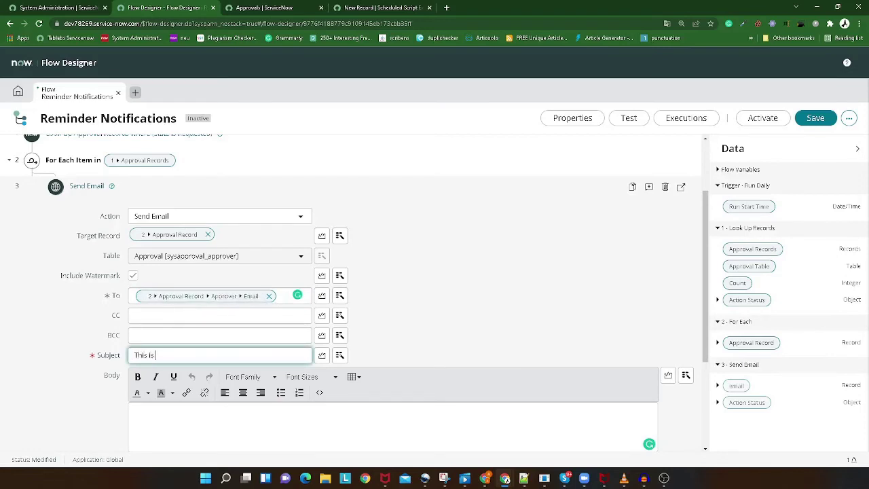
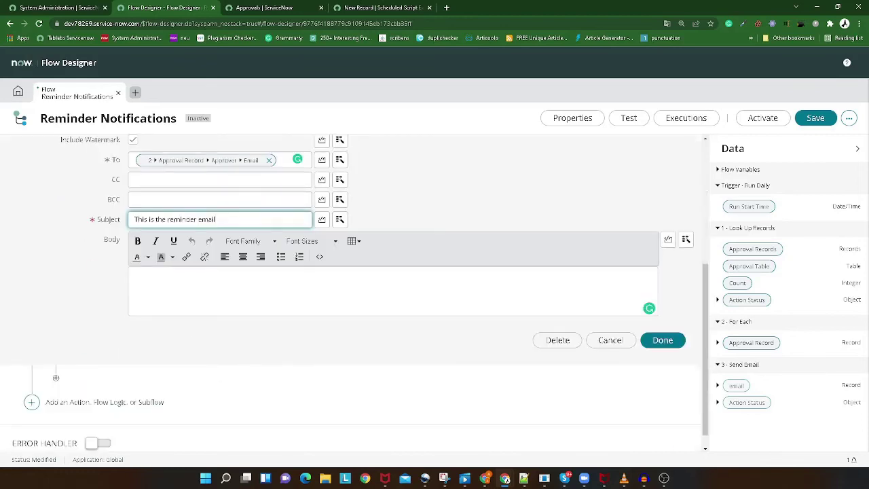
pyautogui.write('Please approv')
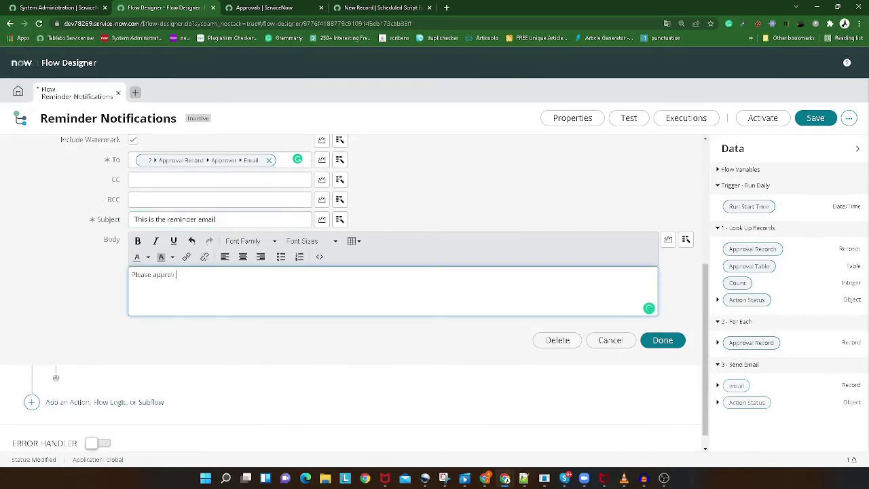
pyautogui.write('e or reject the rec')
pyautogui.press('BackSpace')
pyautogui.press('BackSpace')
pyautogui.press('BackSpace')
pyautogui.write('appro')
pyautogui.write('val record')
pyautogui.write('b')
# - Insert the Number of the For Each Approval Record's Approval for reference at the end of the email body text
pyautogui.click(686, 243)
pyautogui.click(679, 311)
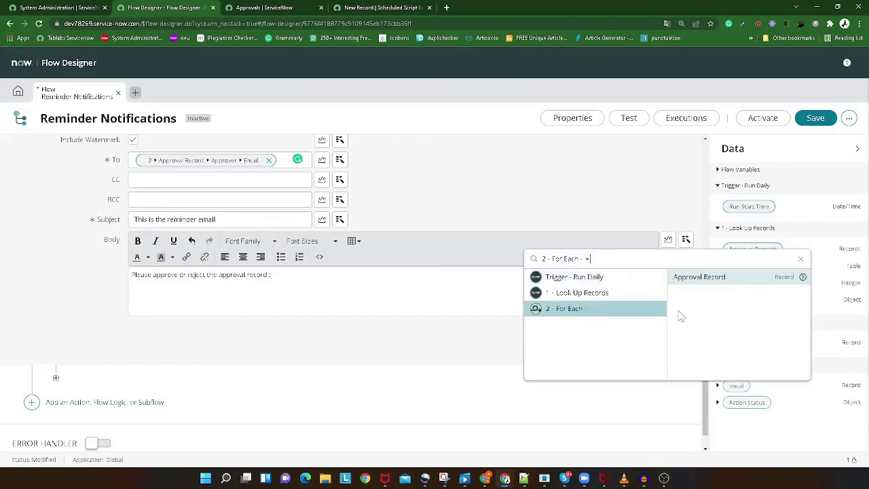
pyautogui.click(802, 276)
pyautogui.scroll(-3, 752, 299)
pyautogui.scroll(-2, 751, 299)
pyautogui.scroll(6, 752, 301)
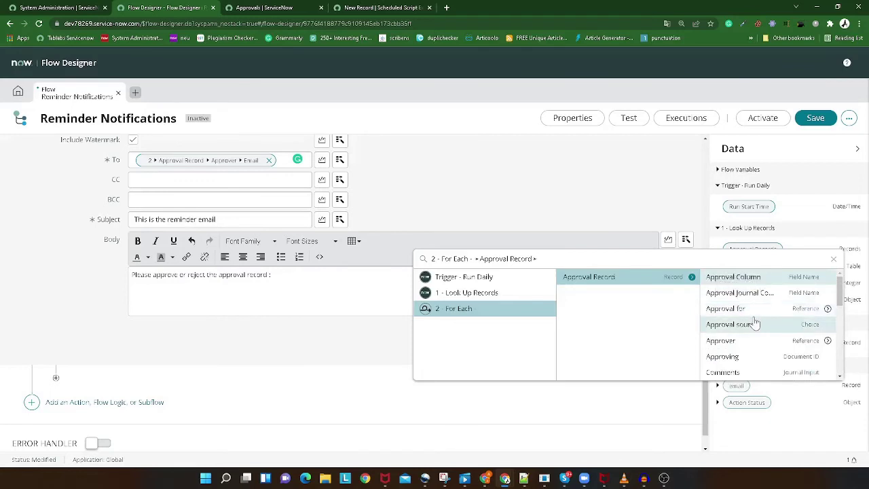
pyautogui.click(828, 308)
pyautogui.scroll(-5, 794, 329)
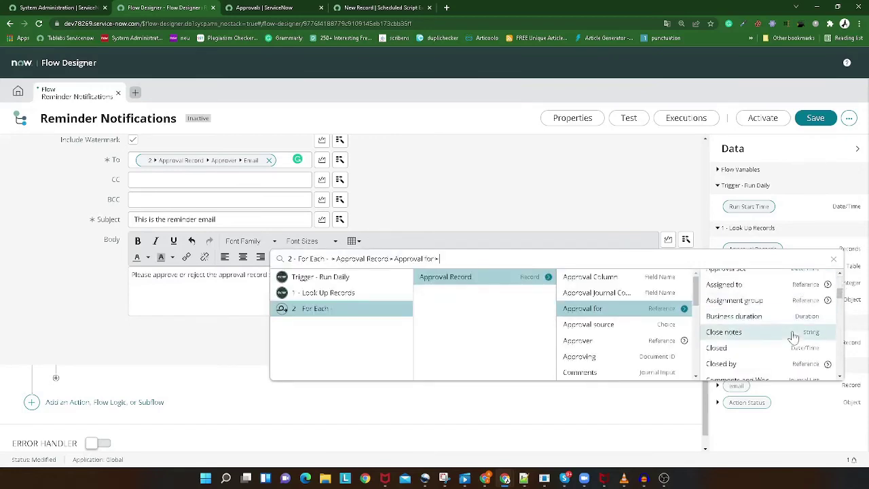
pyautogui.scroll(-5, 794, 338)
pyautogui.scroll(1, 760, 333)
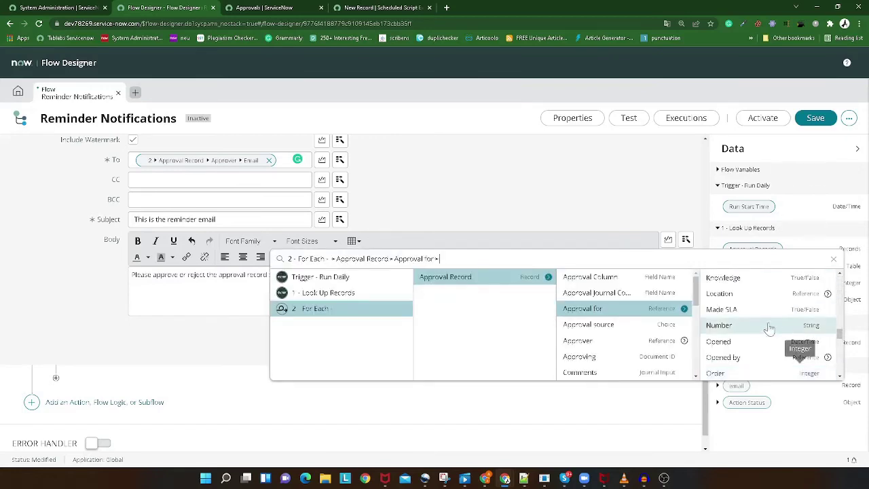
pyautogui.click(720, 325)
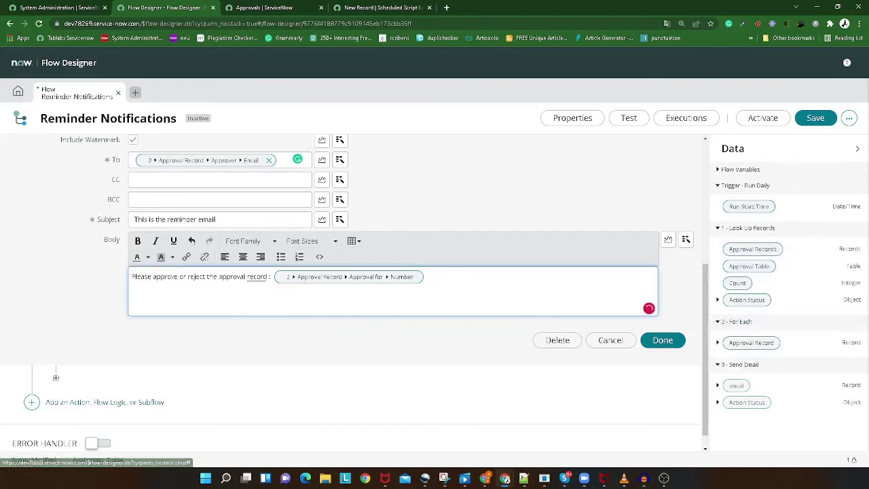
pyautogui.moveTo(258, 277)
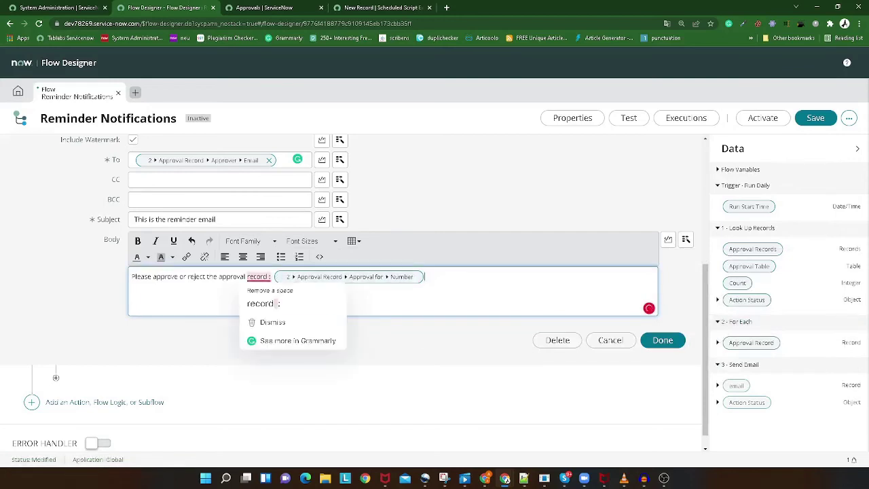
# - Remove the space before the colon in the email body, then complete the Send Email action and save the flow
pyautogui.click(261, 300)
pyautogui.scroll(1, 370, 370)
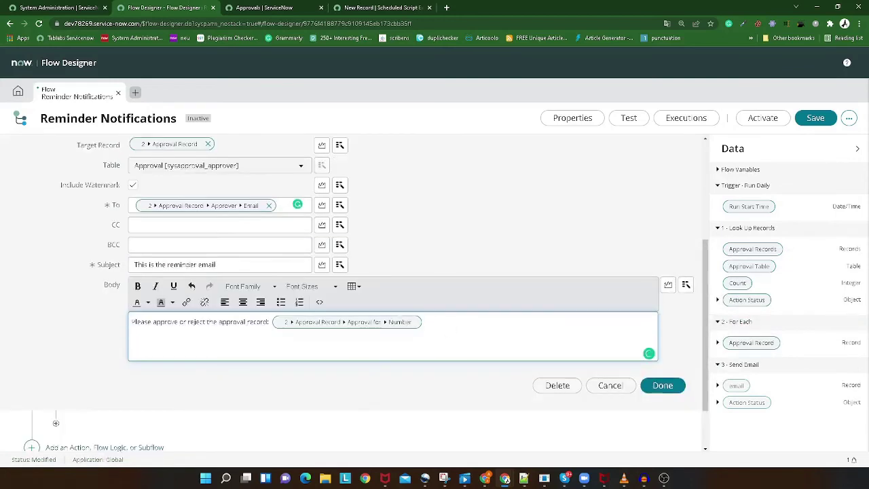
pyautogui.click(660, 385)
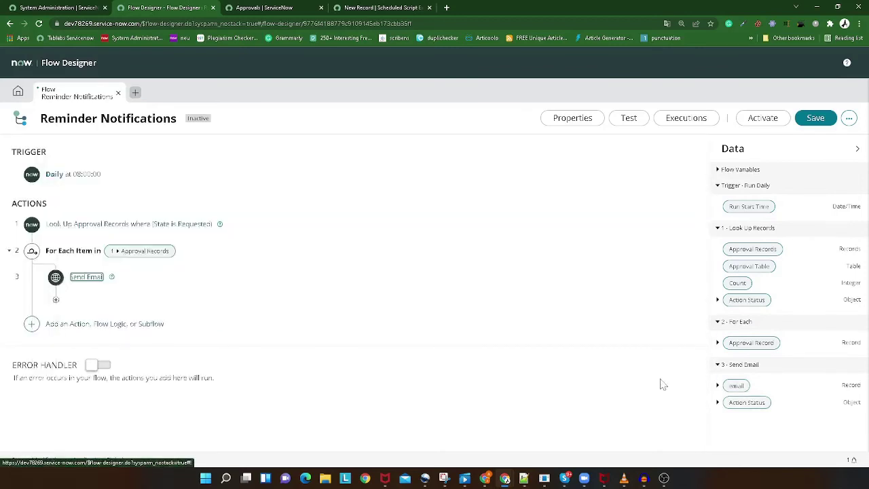
pyautogui.click(813, 118)
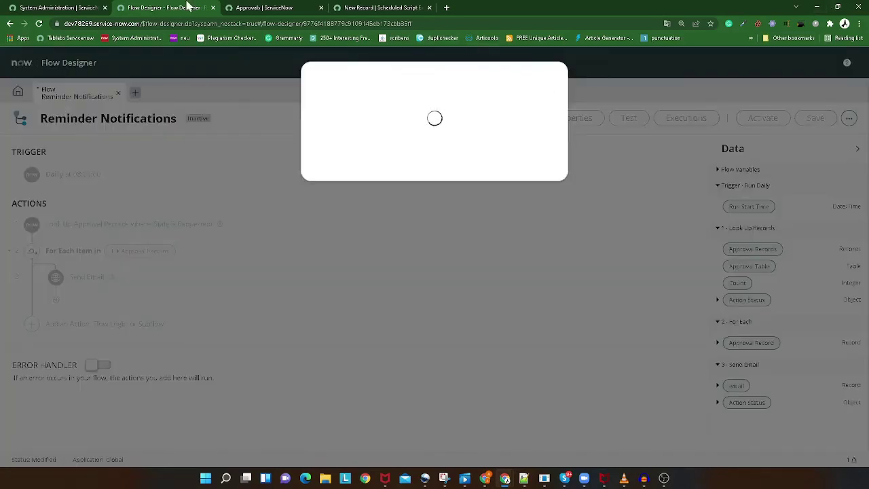
pyautogui.click(351, 8)
pyautogui.click(184, 7)
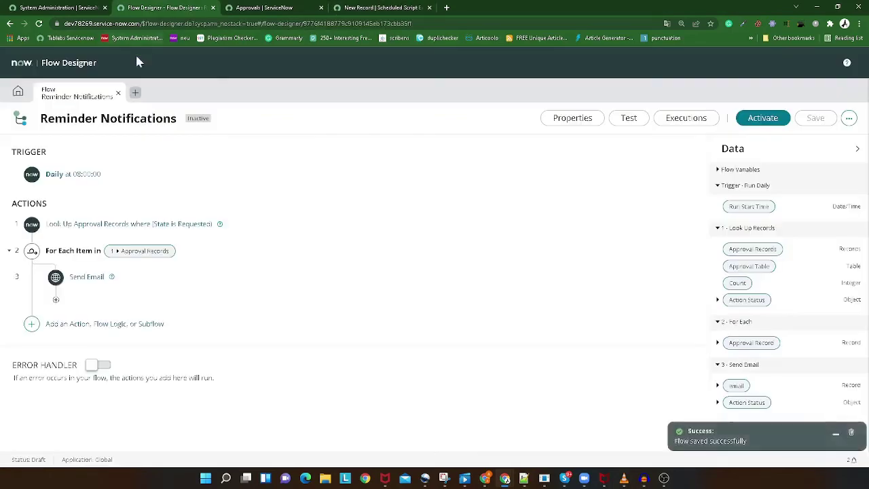
pyautogui.click(66, 8)
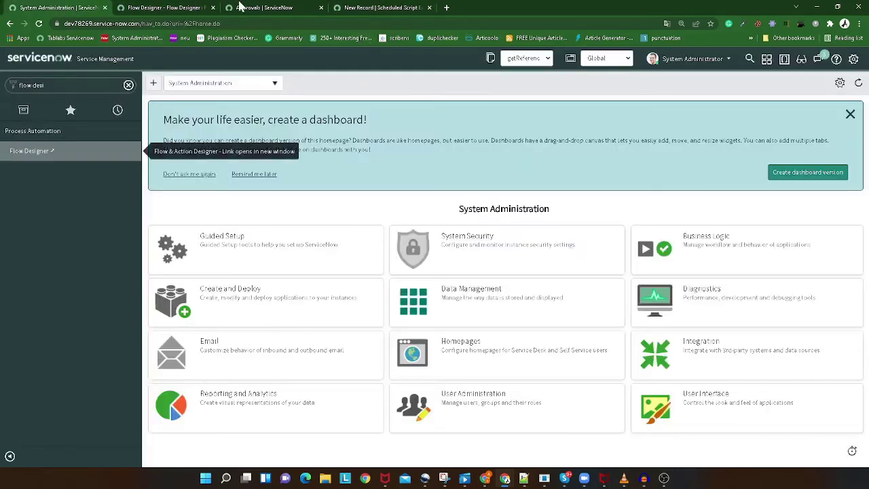
pyautogui.click(245, 7)
pyautogui.moveTo(804, 65); pyautogui.dragTo(837, 68)
pyautogui.click(368, 8)
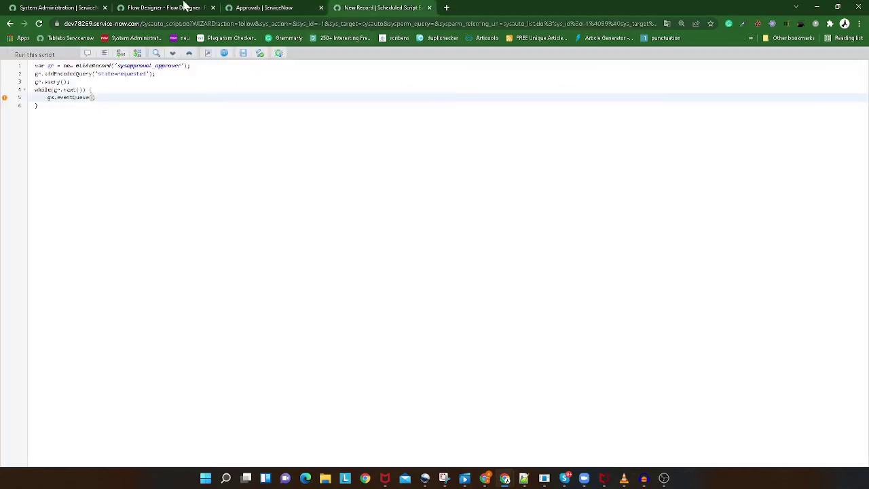
pyautogui.click(177, 7)
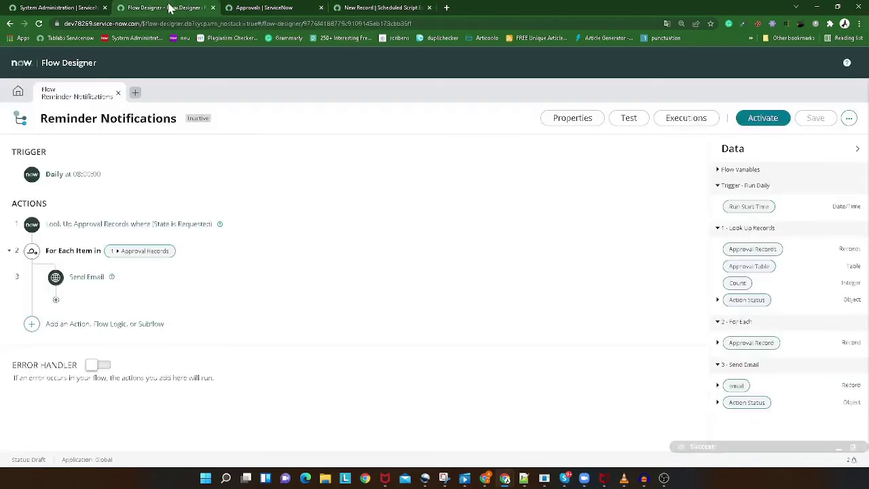
# - Run a test of the Reminder Notifications flow and open its execution details
pyautogui.click(620, 120)
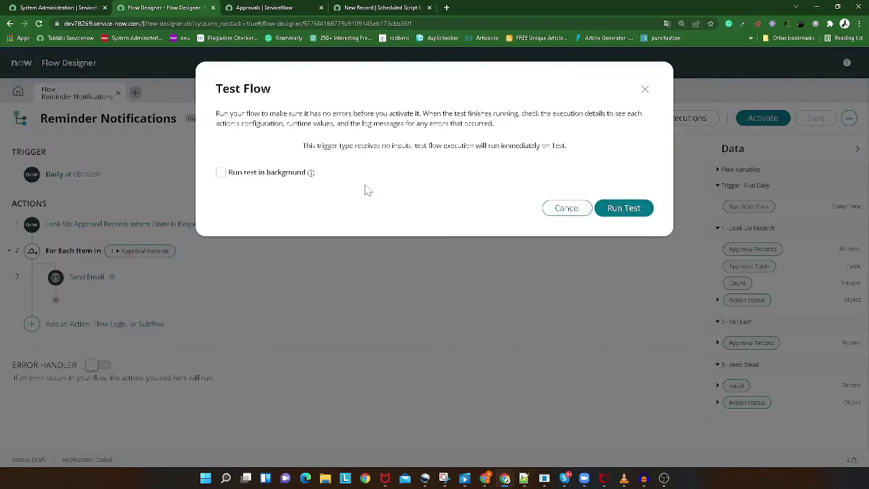
pyautogui.click(624, 208)
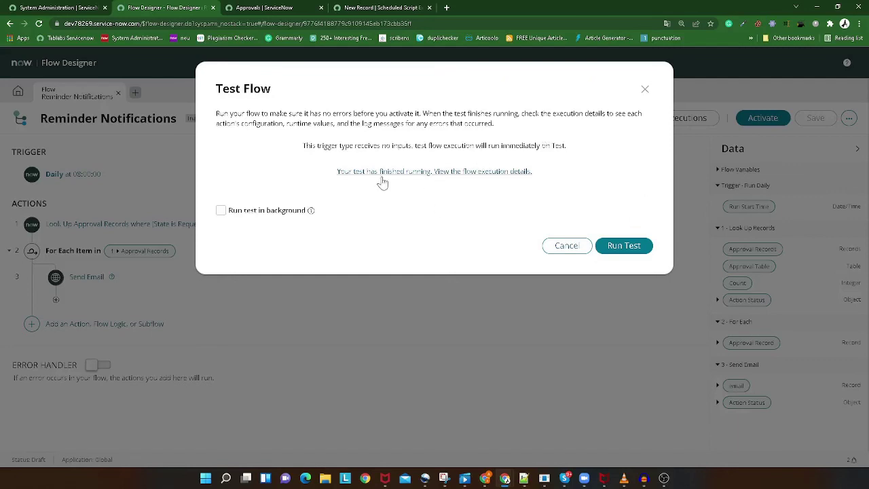
pyautogui.click(452, 174)
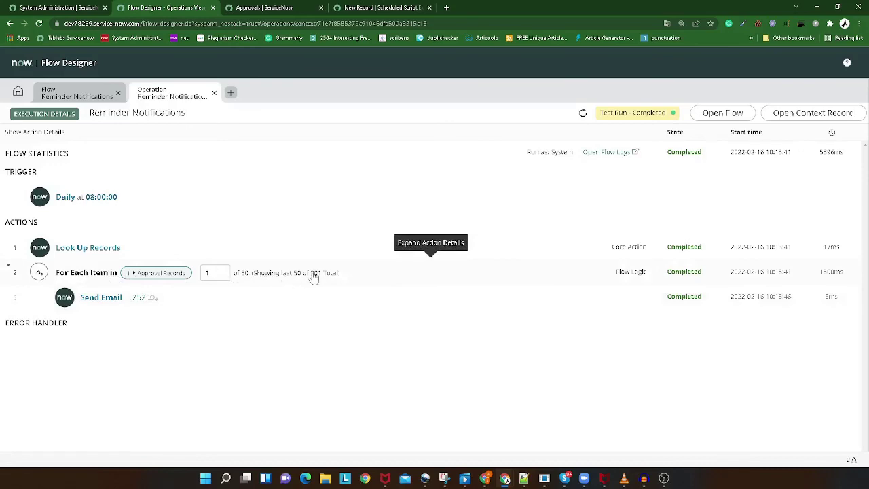
# - Expand the Send Email action in the execution details and examine its configuration, runtime values and output data
pyautogui.click(115, 299)
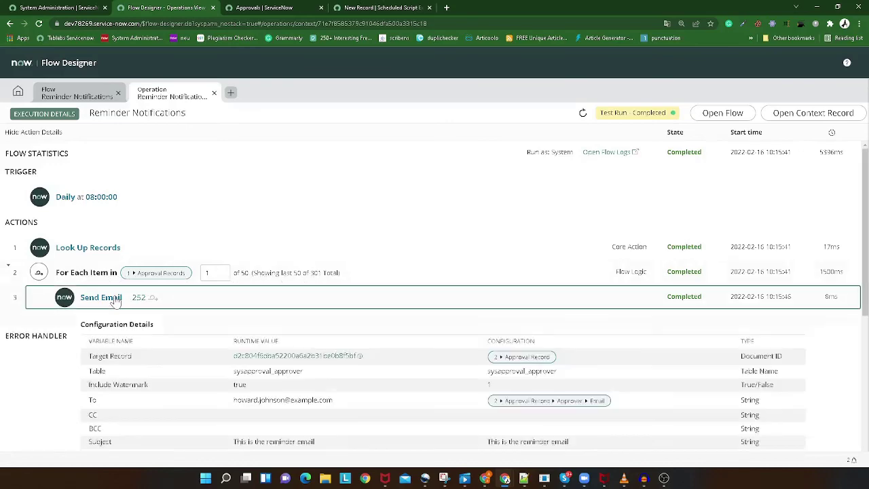
pyautogui.scroll(-3, 303, 334)
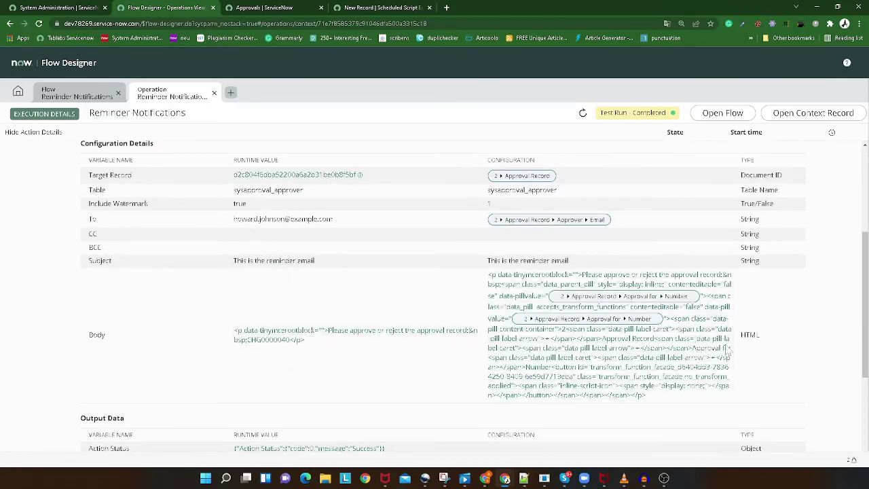
pyautogui.scroll(-2, 703, 351)
pyautogui.scroll(3, 285, 331)
pyautogui.scroll(2, 286, 331)
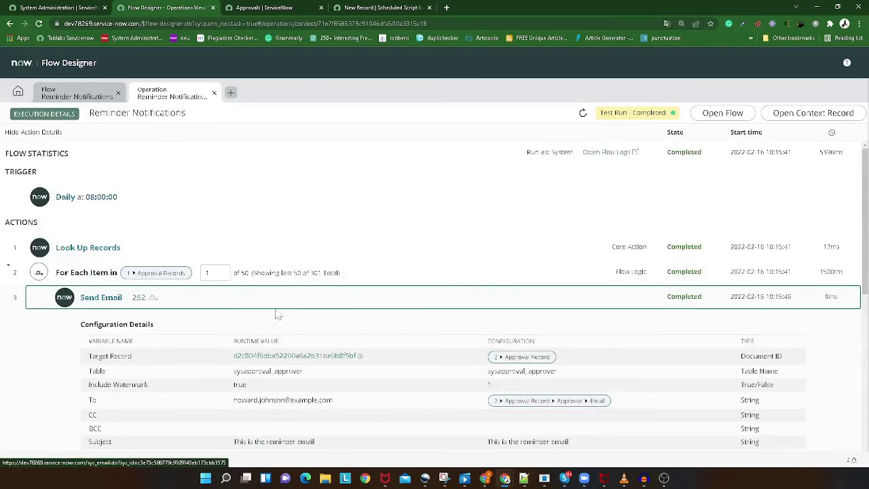
pyautogui.scroll(-2, 499, 294)
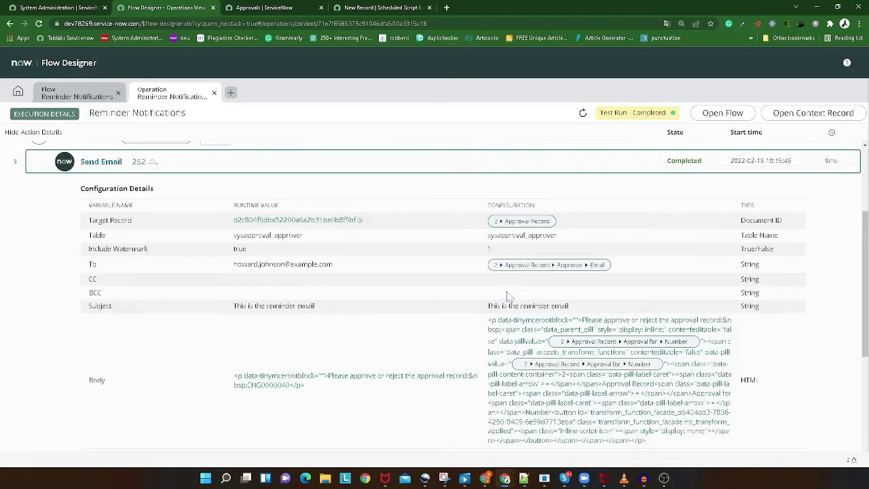
pyautogui.scroll(-3, 548, 353)
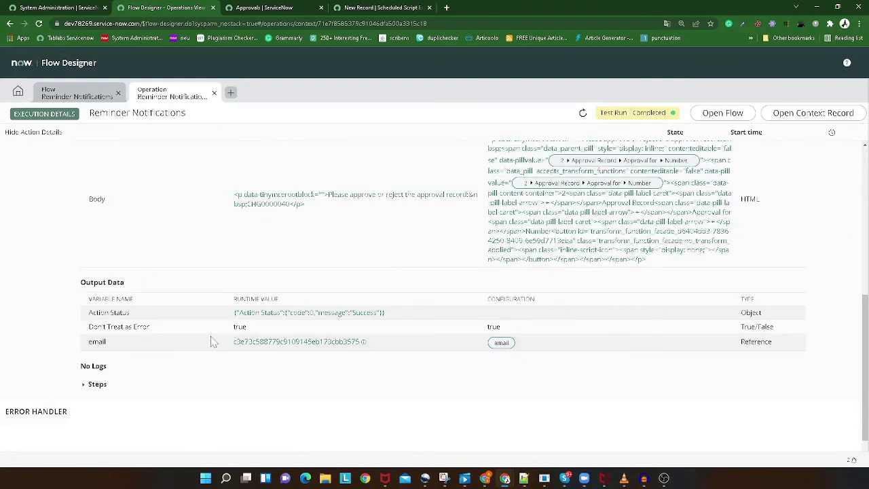
# - Preview the email record from the Send Email output data and try to open it in a separate browser tab
pyautogui.click(269, 343)
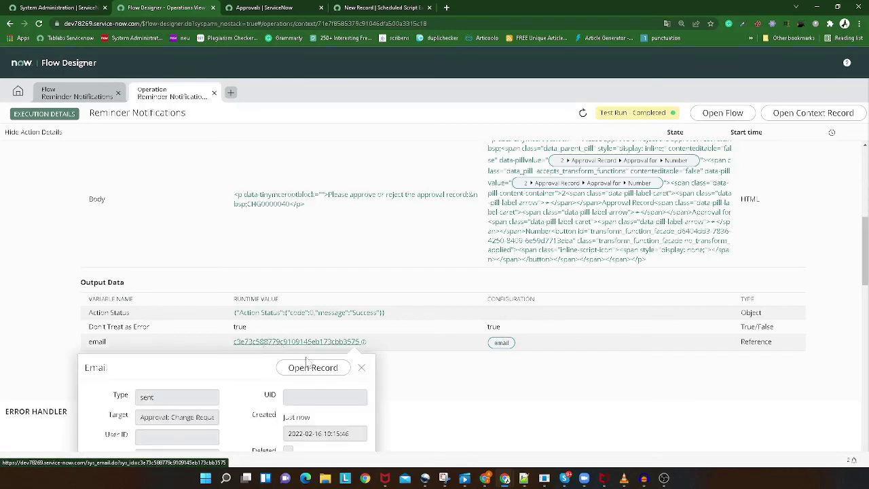
pyautogui.rightClick(322, 378)
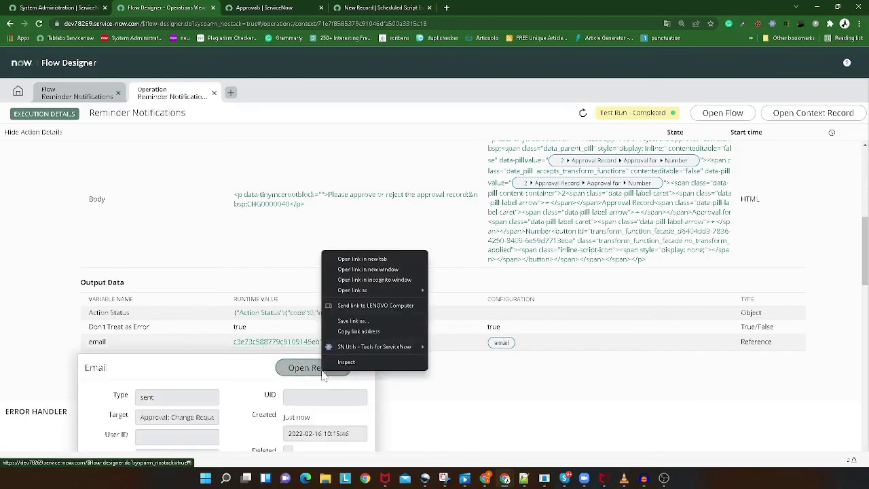
pyautogui.click(381, 262)
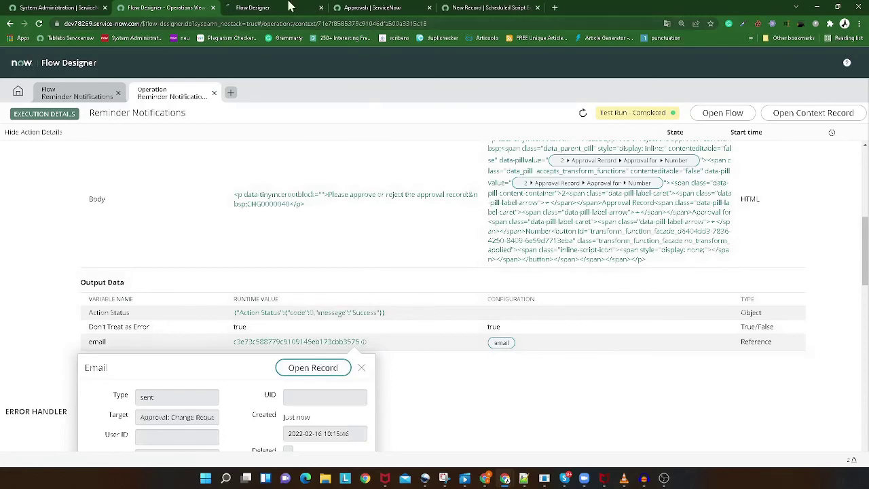
pyautogui.click(284, 7)
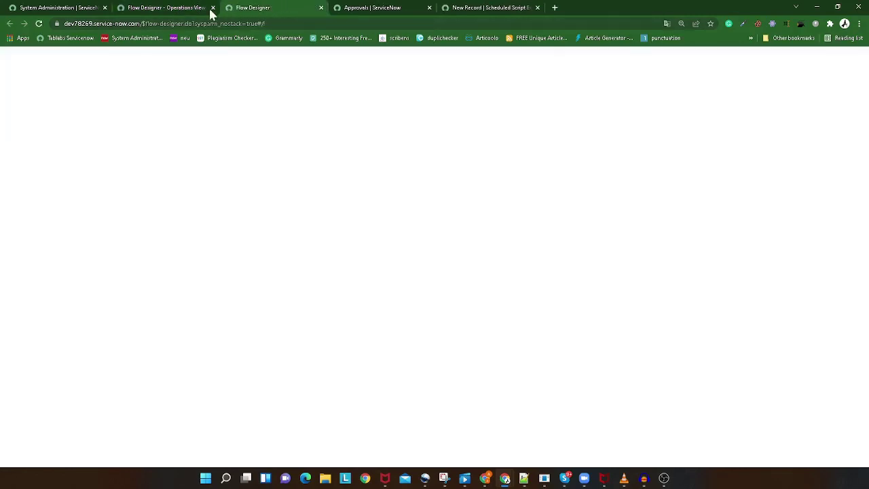
pyautogui.click(155, 6)
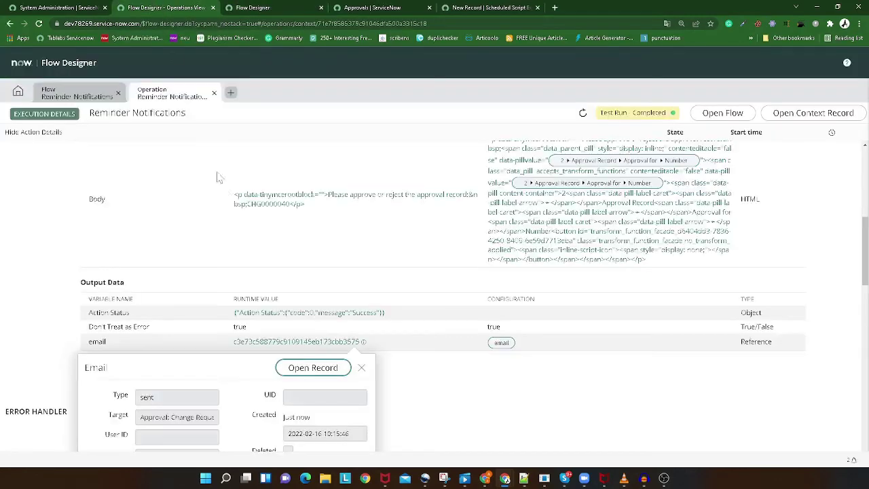
# - View the runtime email body as rendered HTML, check its reminder text and close the viewer
pyautogui.click(309, 198)
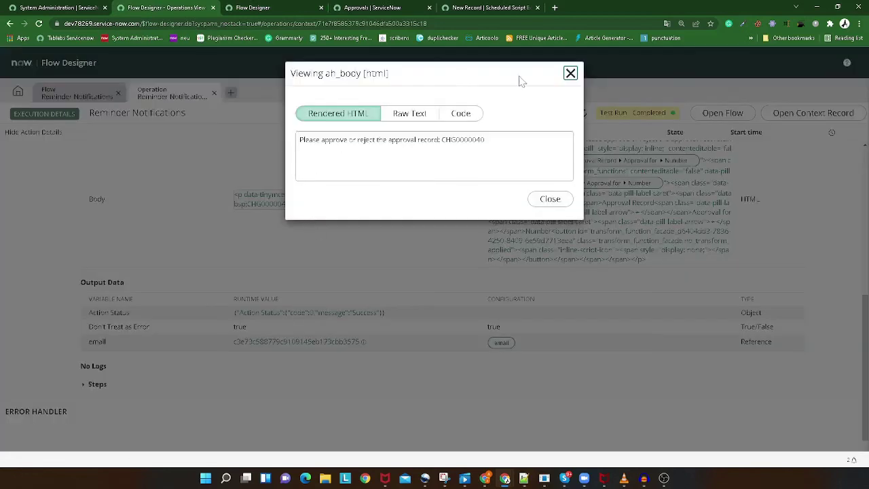
pyautogui.moveTo(300, 140); pyautogui.dragTo(480, 142)
pyautogui.click(417, 144)
pyautogui.click(570, 73)
pyautogui.scroll(5, 355, 240)
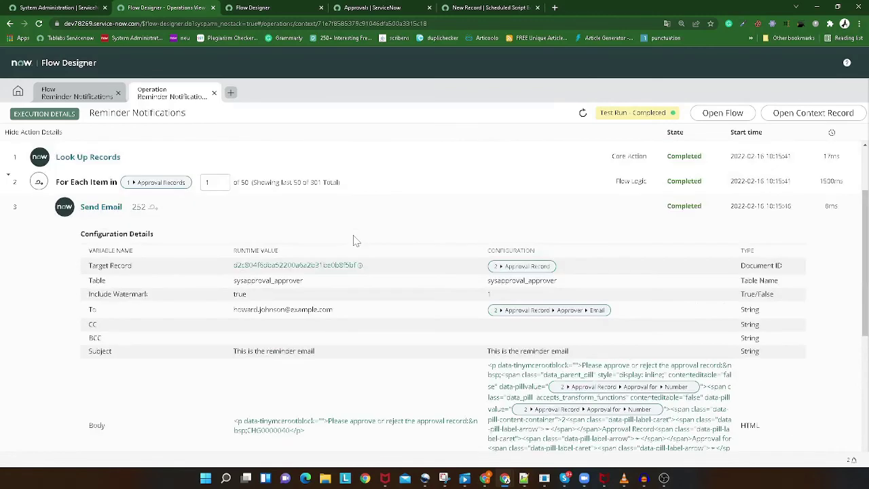
# - Advance the For Each loop through its iterations to number 11, checking each email's recipient and target record
pyautogui.click(221, 179)
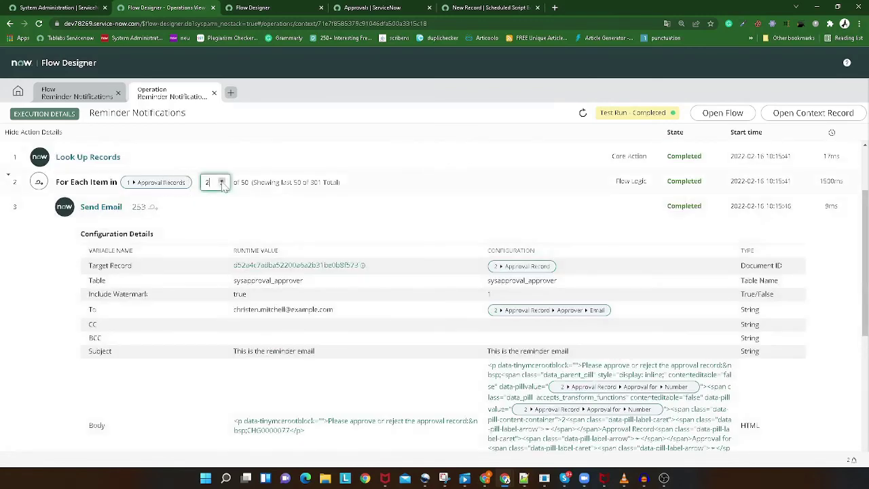
pyautogui.press('Up')
pyautogui.press('Up')
pyautogui.press('Up')
pyautogui.press('Up')
pyautogui.press('Up')
pyautogui.press('Up')
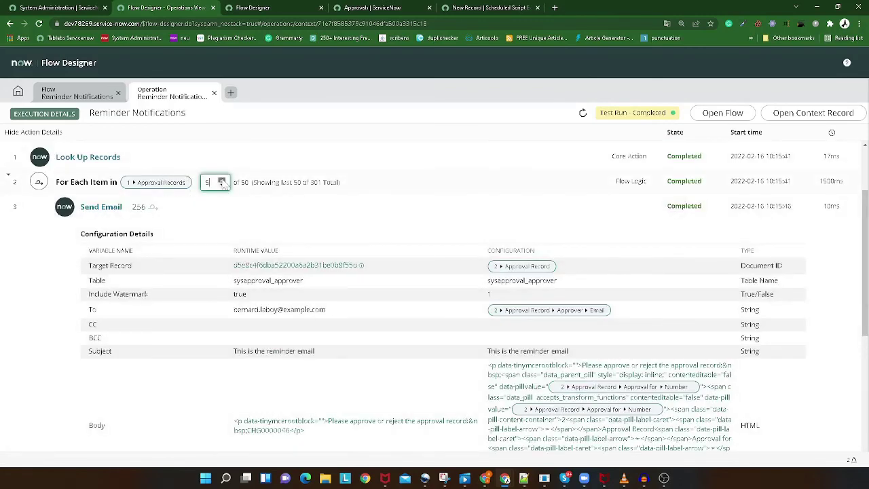
pyautogui.moveTo(232, 309); pyautogui.dragTo(328, 310)
pyautogui.click(221, 180)
pyautogui.press('Up')
pyautogui.press('Up')
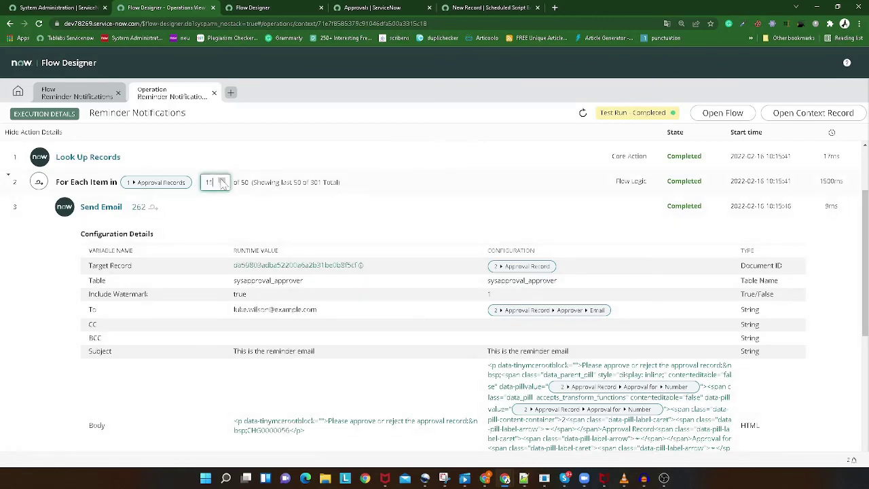
pyautogui.moveTo(234, 266); pyautogui.dragTo(326, 266)
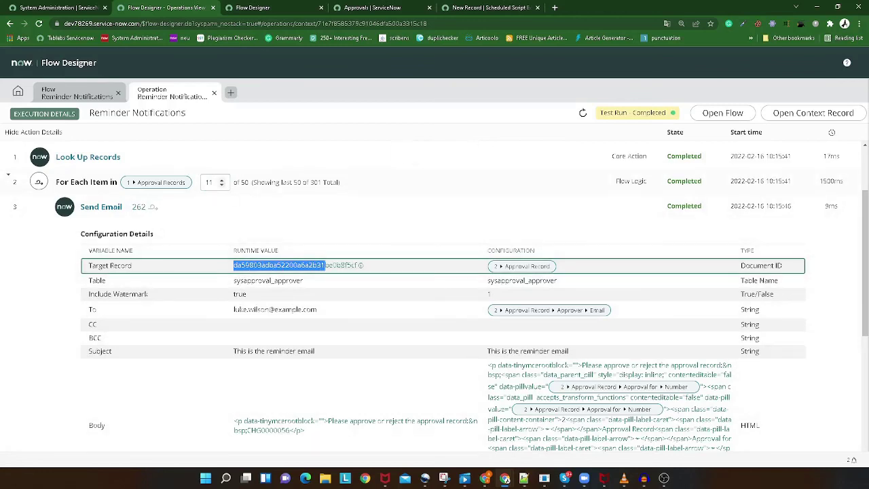